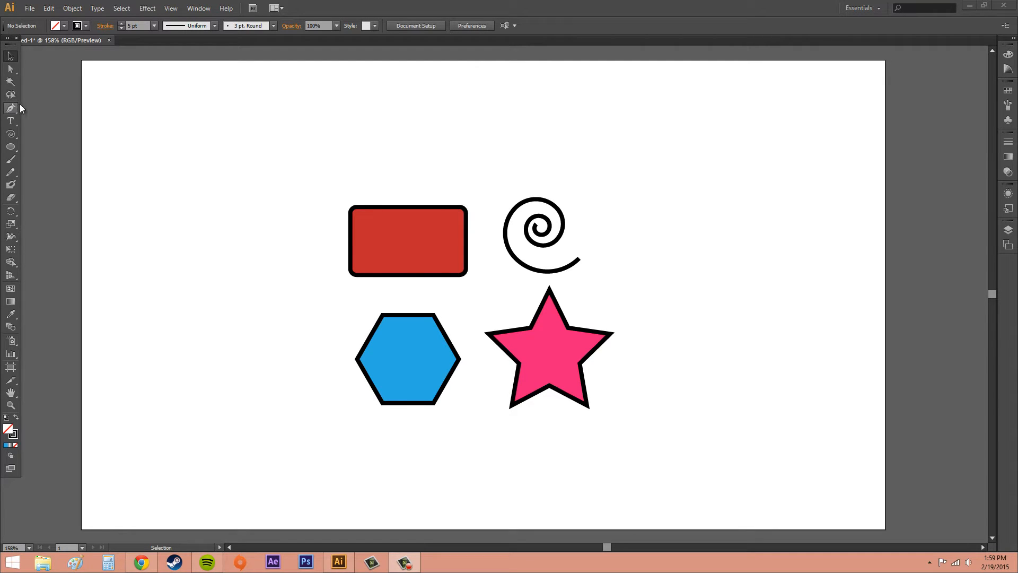
Select the red rectangle and the spiral one at a time with the Selection tool, clearing the selection each time.
left_click(7, 72)
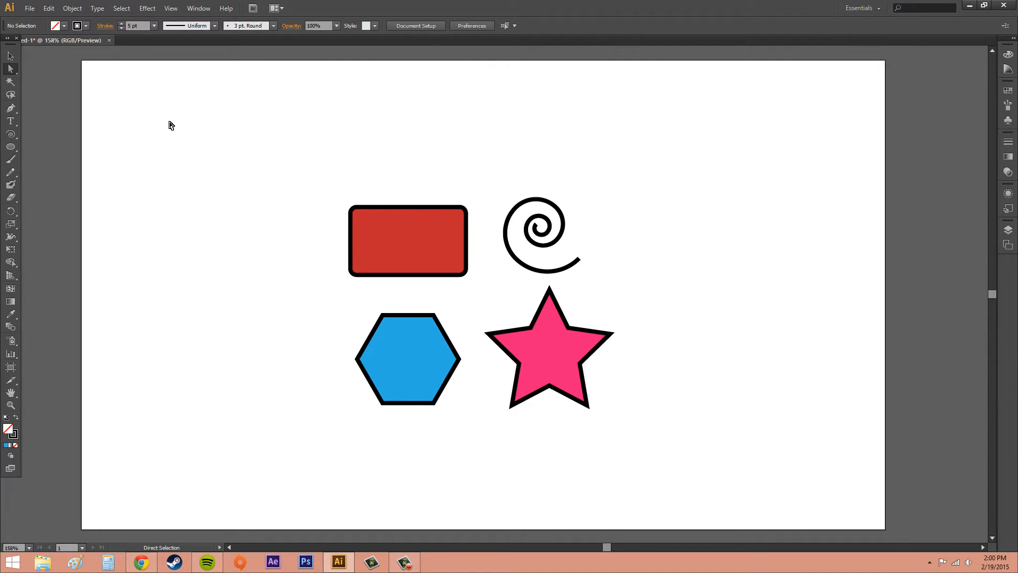
left_click(10, 56)
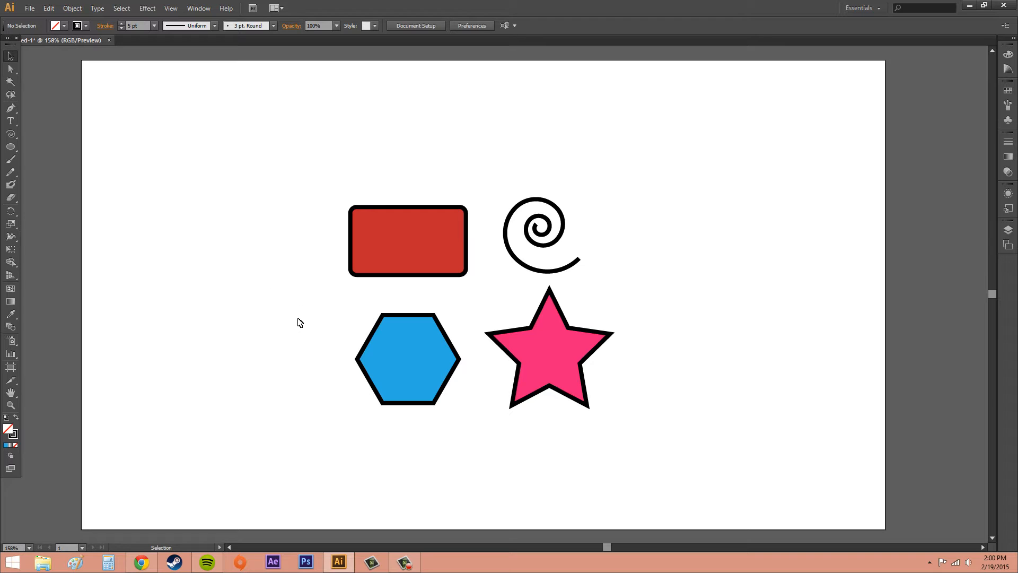
left_click(430, 243)
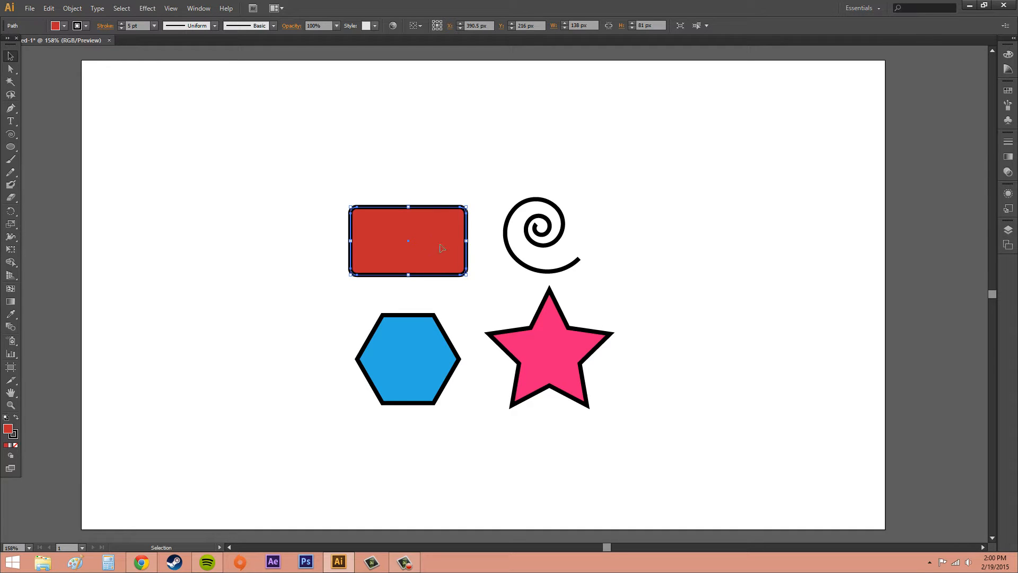
left_click(497, 300)
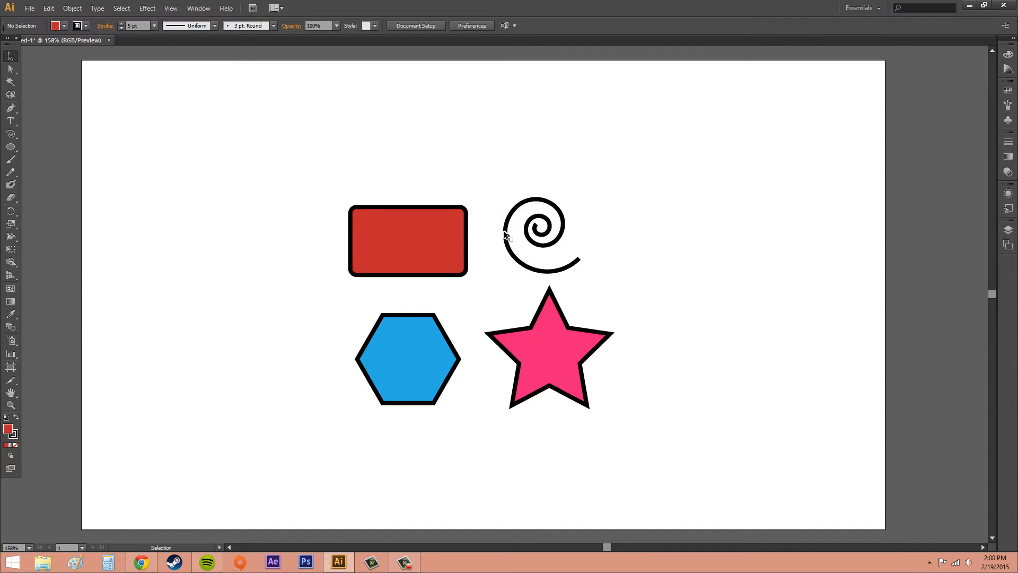
left_click(553, 223)
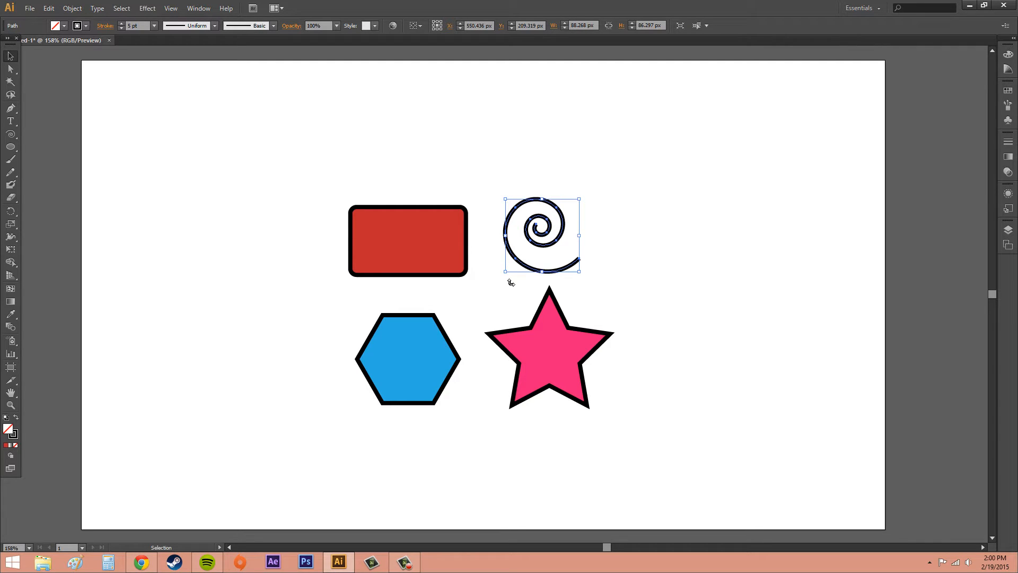
left_click(632, 237)
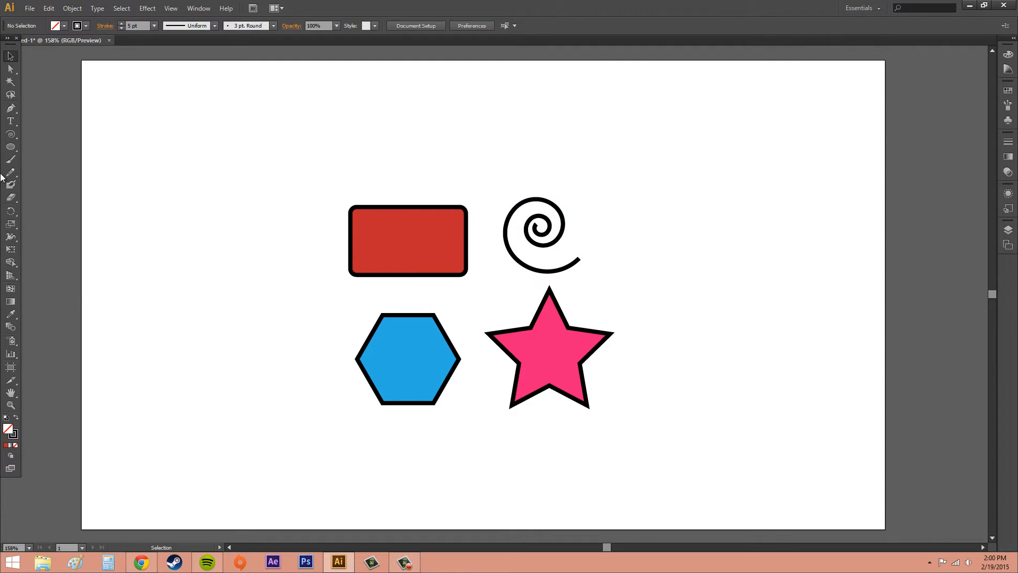
Draw an unfilled ellipse about 125 px wide and 129 px high to the right of the spiral and deselect it.
left_click(10, 147)
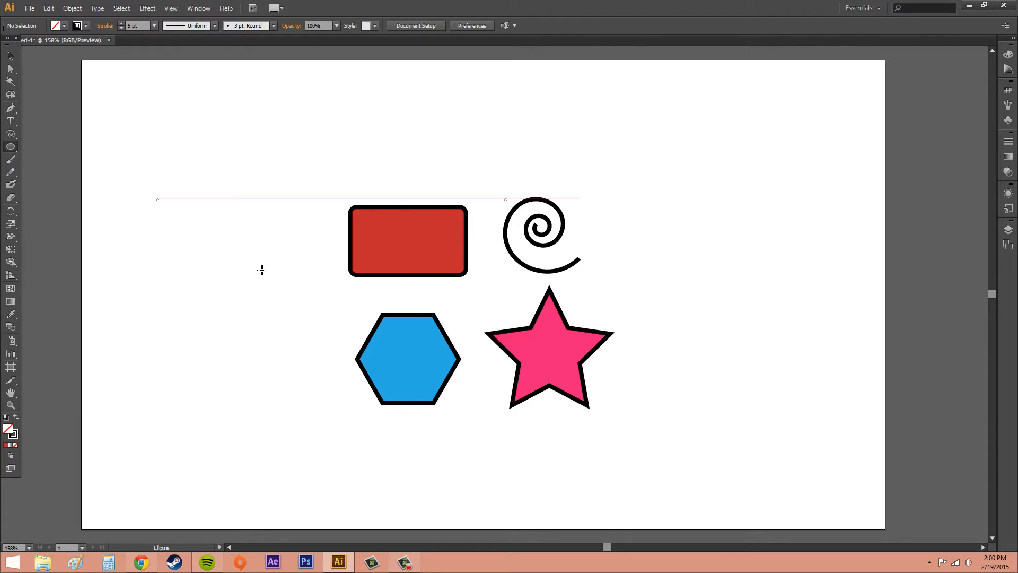
left_click_drag(641, 194, 747, 304)
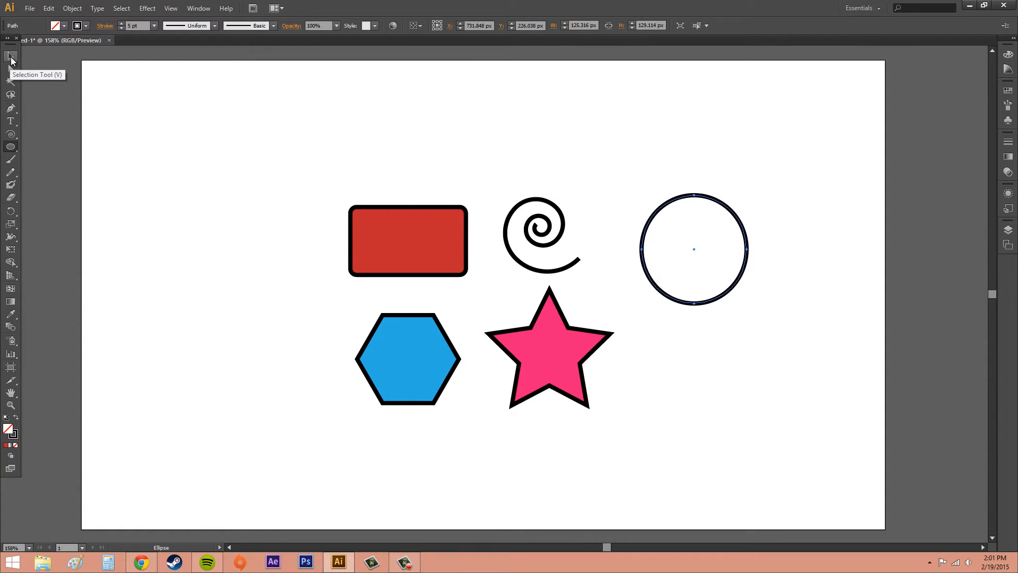
left_click(11, 59)
left_click(820, 286)
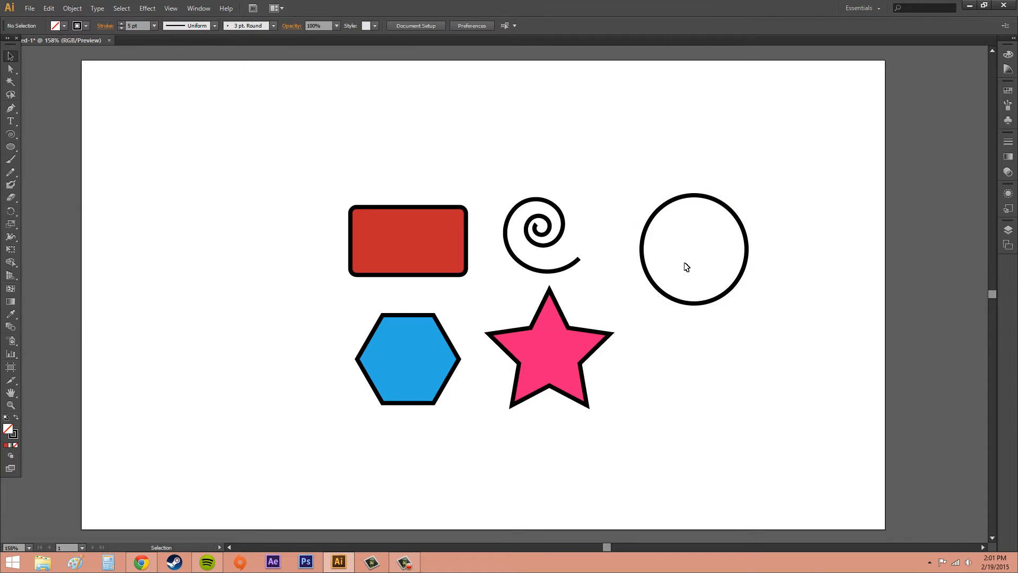
Try a marquee inside the unfilled circle, marquee-select the red rectangle, and clear the selection.
left_click_drag(673, 227, 713, 264)
left_click_drag(404, 123, 481, 172)
left_click_drag(407, 156, 442, 227)
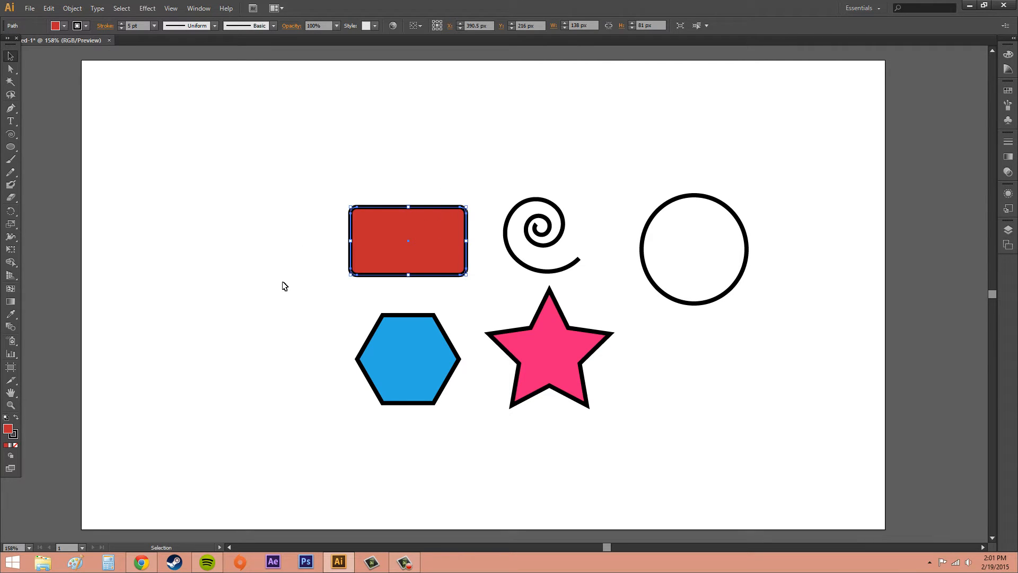
left_click(340, 268)
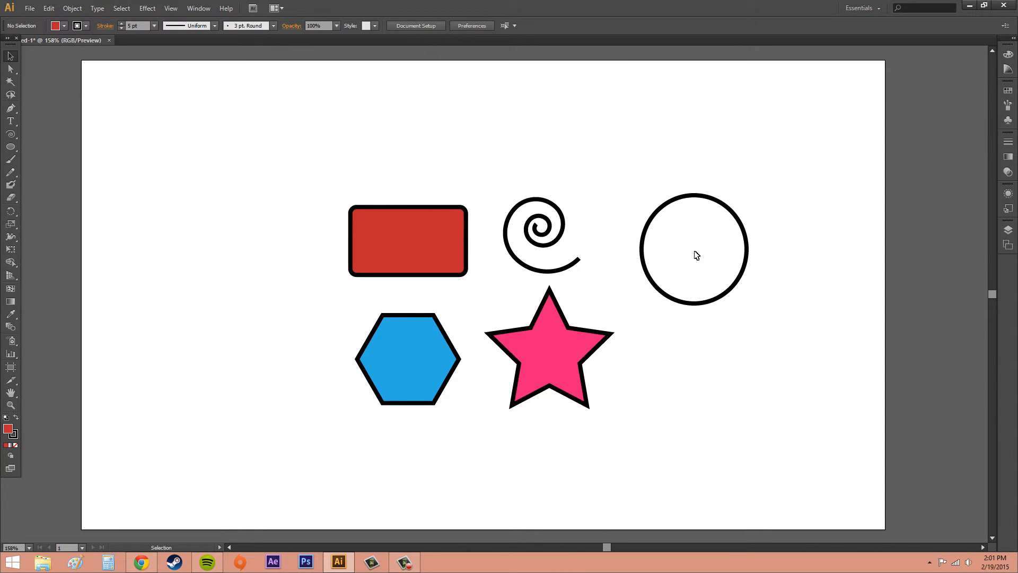
Select the unfilled circle by its outline and delete it.
left_click_drag(673, 226, 712, 269)
left_click_drag(714, 272, 716, 281)
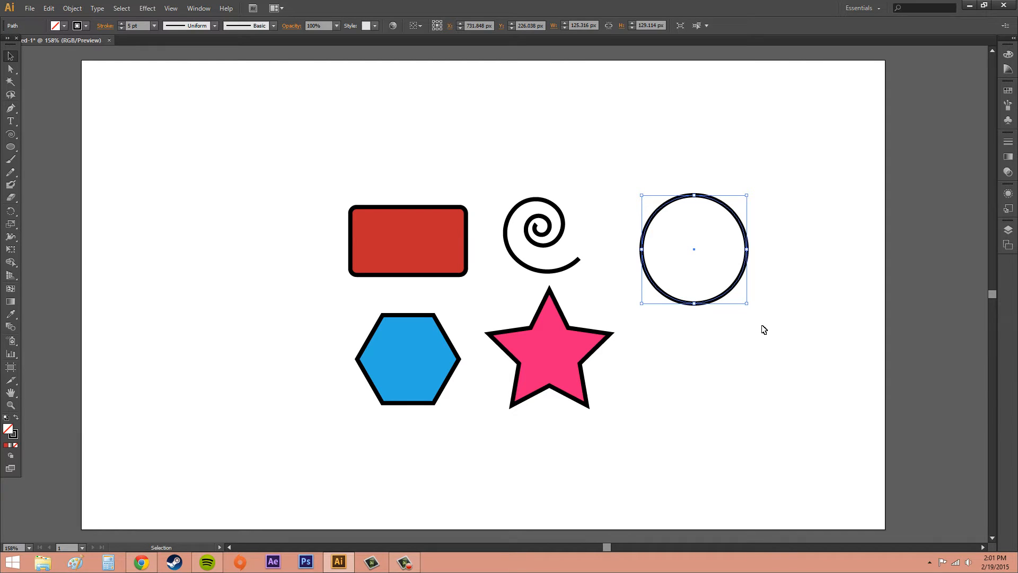
left_click(722, 273)
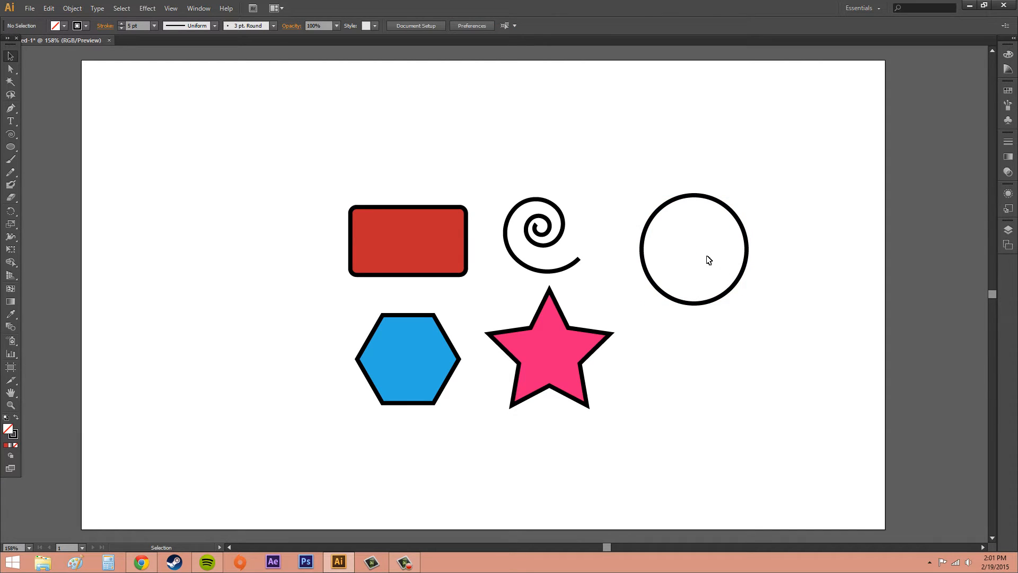
left_click(712, 304)
key("Delete")
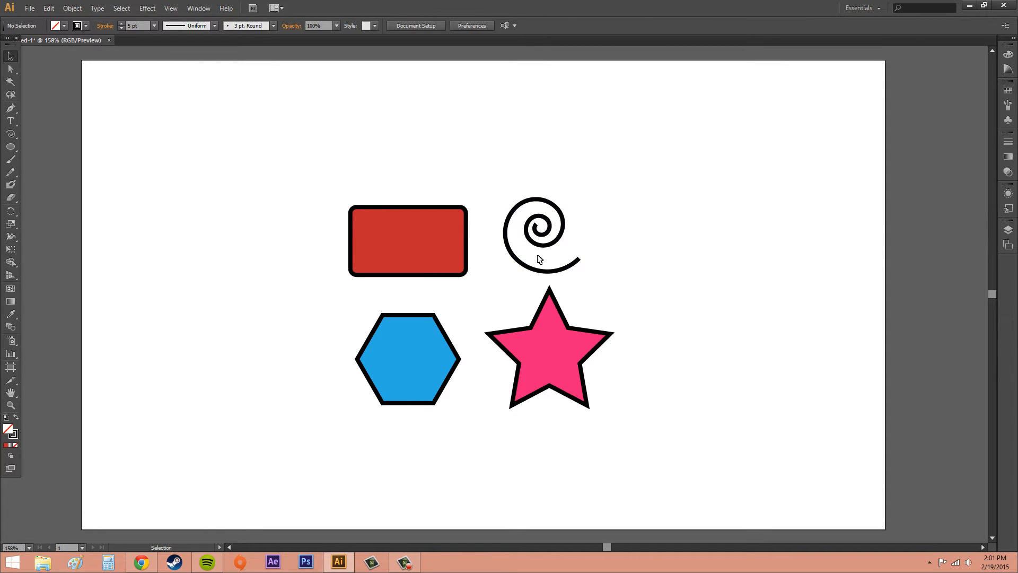
Try selecting the spiral with marquees inside and across its path, and clear the selection.
left_click_drag(532, 252, 555, 262)
left_click_drag(558, 263, 560, 265)
left_click(552, 275)
left_click_drag(495, 167, 558, 245)
left_click(666, 257)
Select the rectangle, hexagon, star and spiral together, move them slightly up and right to X 484.53 px, Y 280.12 px, and deselect them.
left_click(434, 225)
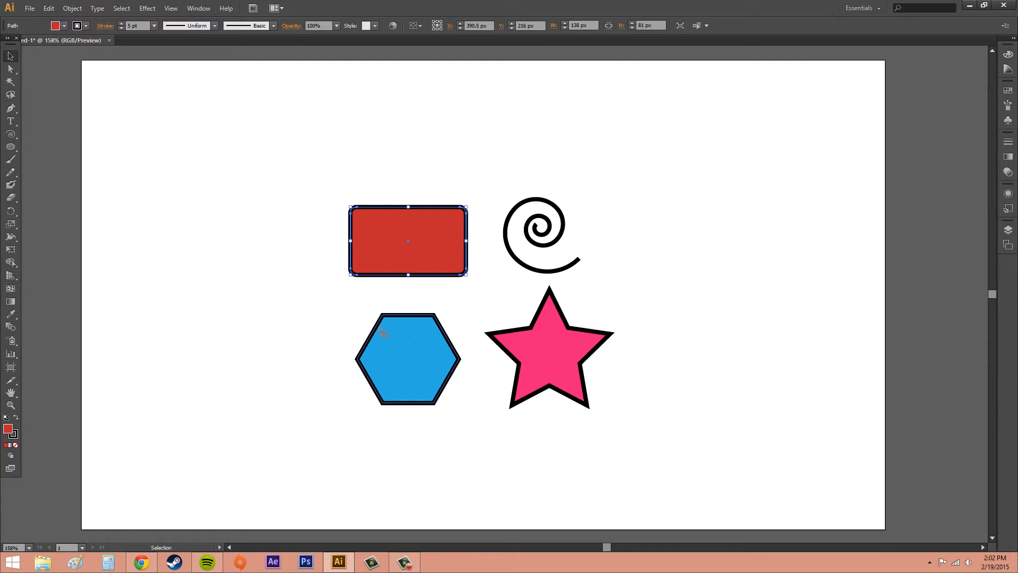
left_click(413, 359, "shift")
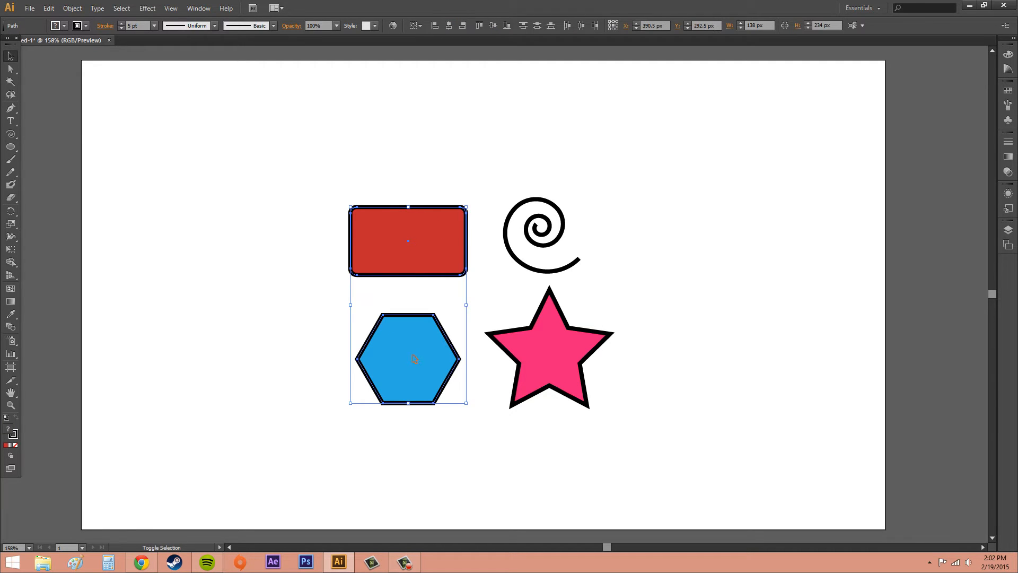
left_click(563, 356, "shift")
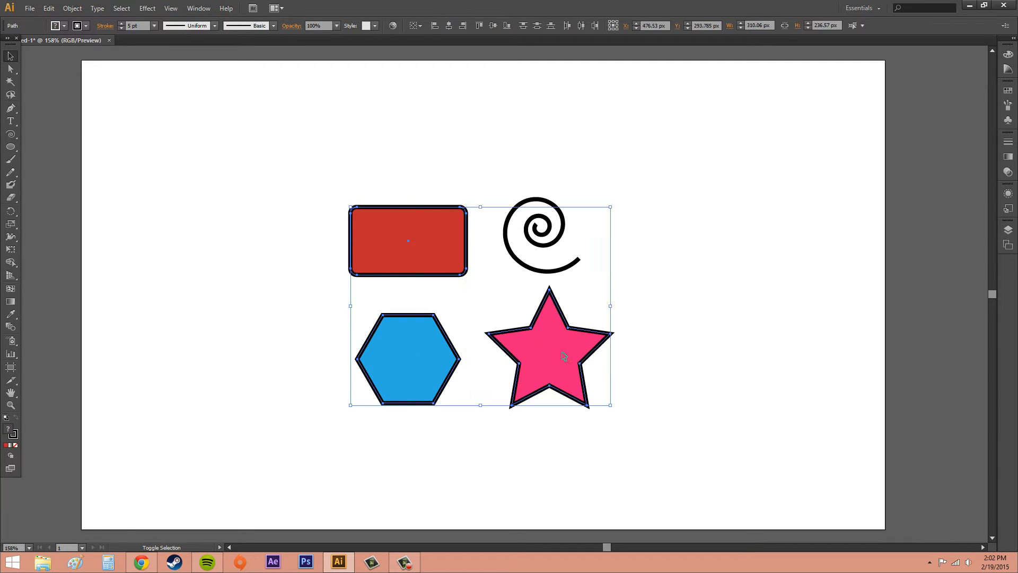
left_click(552, 228, "shift")
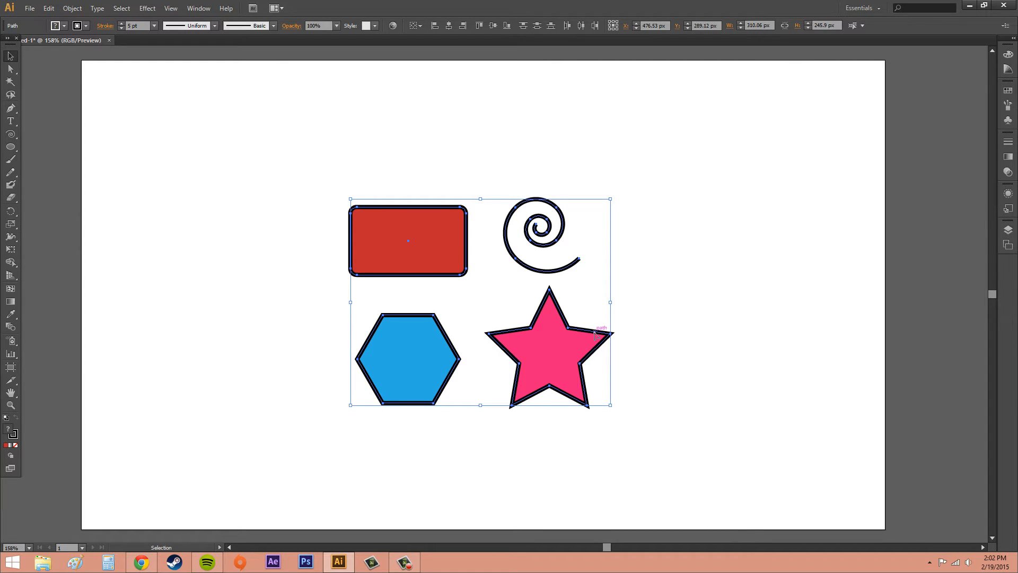
left_click_drag(608, 327, 563, 353)
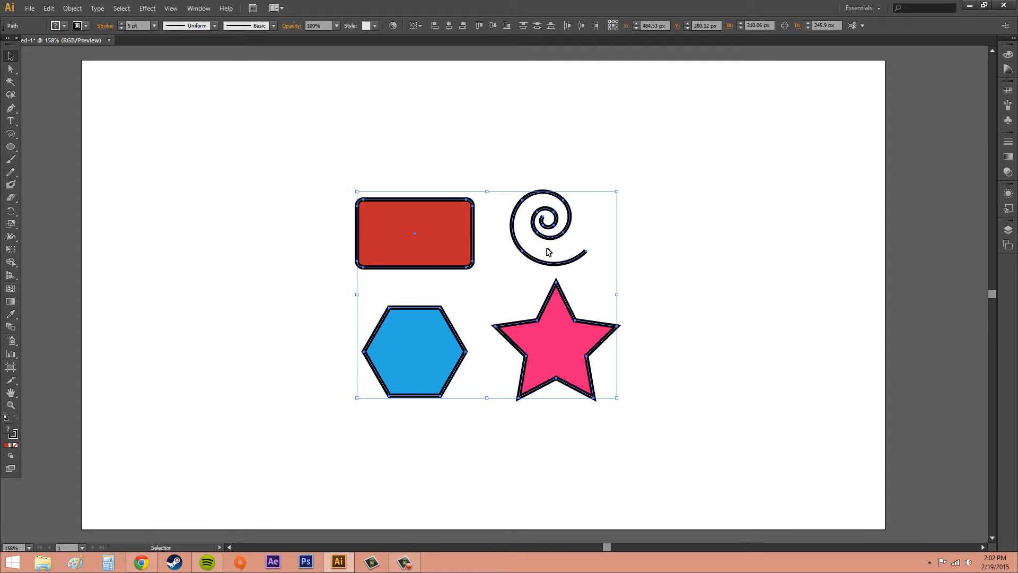
left_click_drag(543, 247, 571, 255)
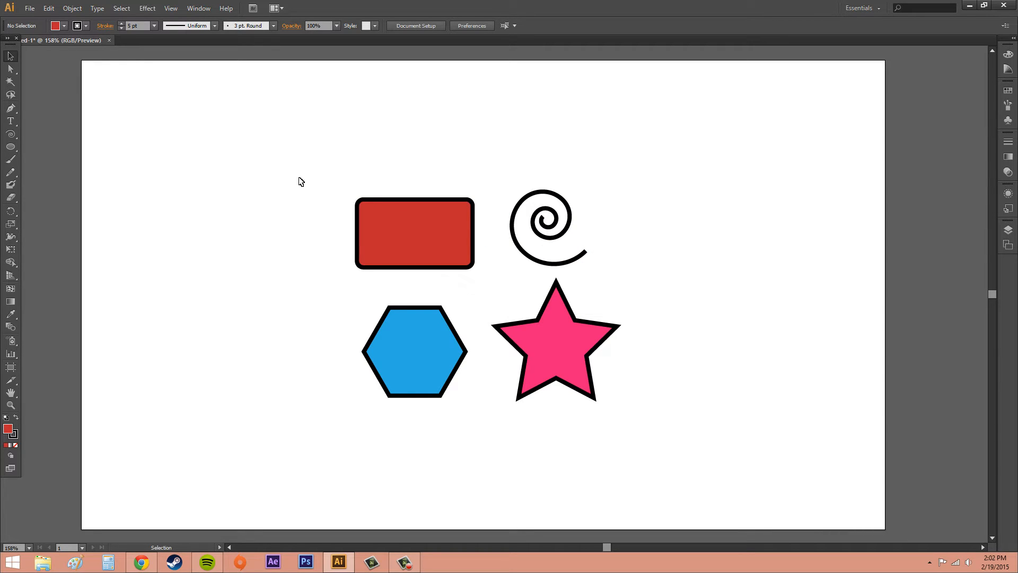
Marquee-select all four shapes at once and clear the selection.
left_click_drag(298, 137, 670, 431)
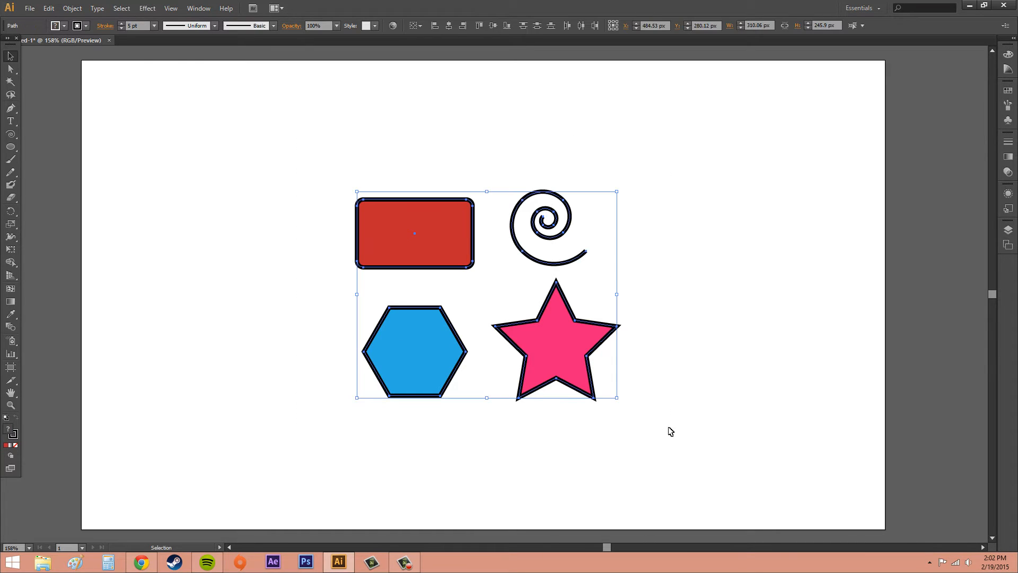
left_click_drag(313, 139, 560, 413)
left_click(680, 271)
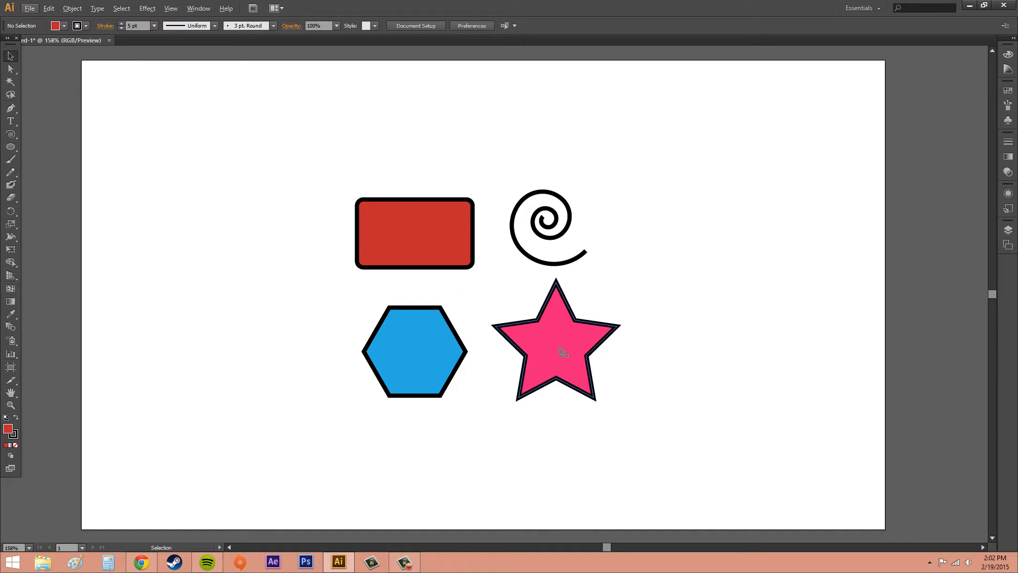
Duplicate the pink star to the right of the original and delete the copy.
left_click_drag(569, 350, 722, 315)
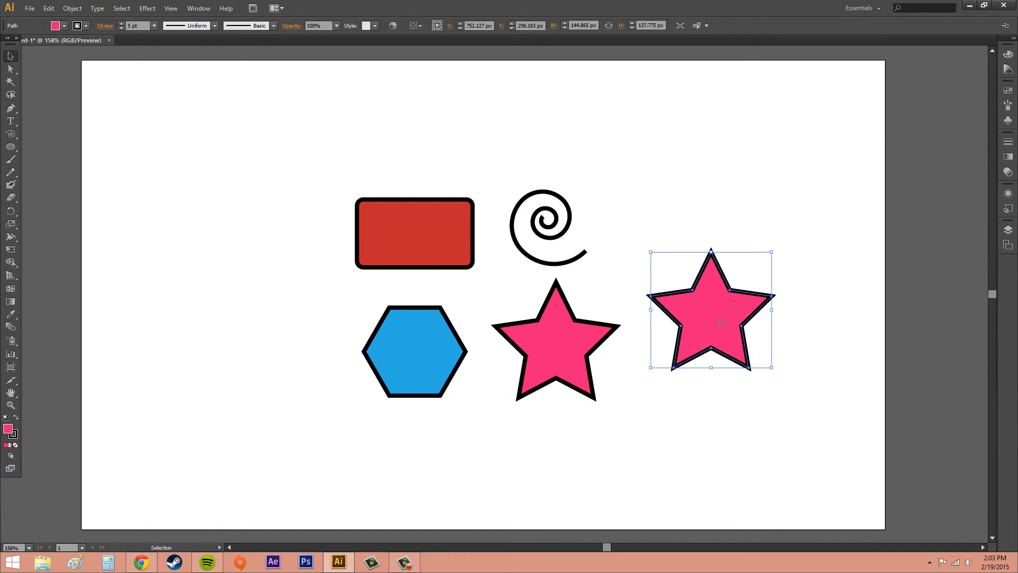
key("Delete")
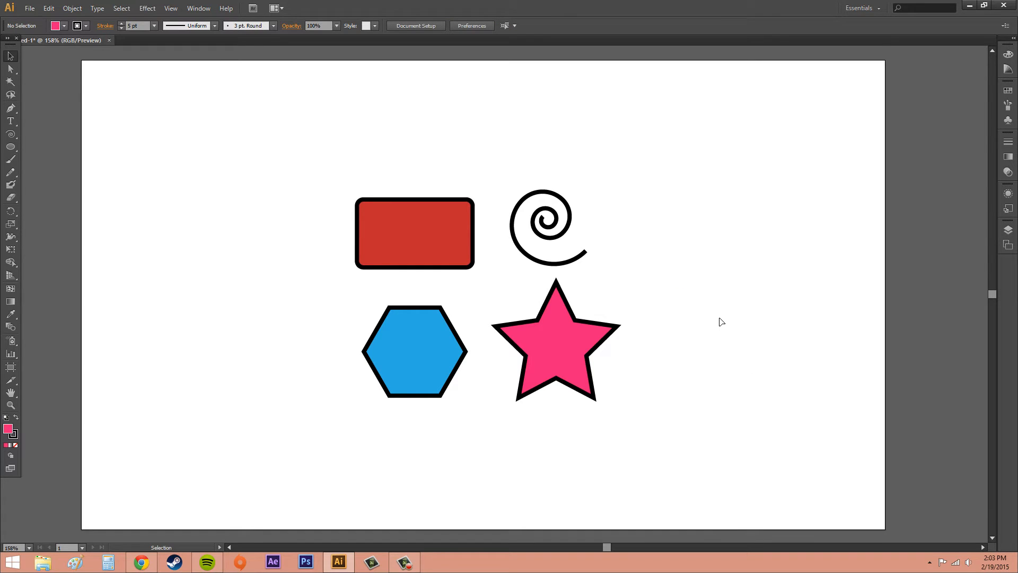
Move the red rectangle up to X 395.5 px, Y 160 px with the Direct Selection tool.
left_click(9, 70)
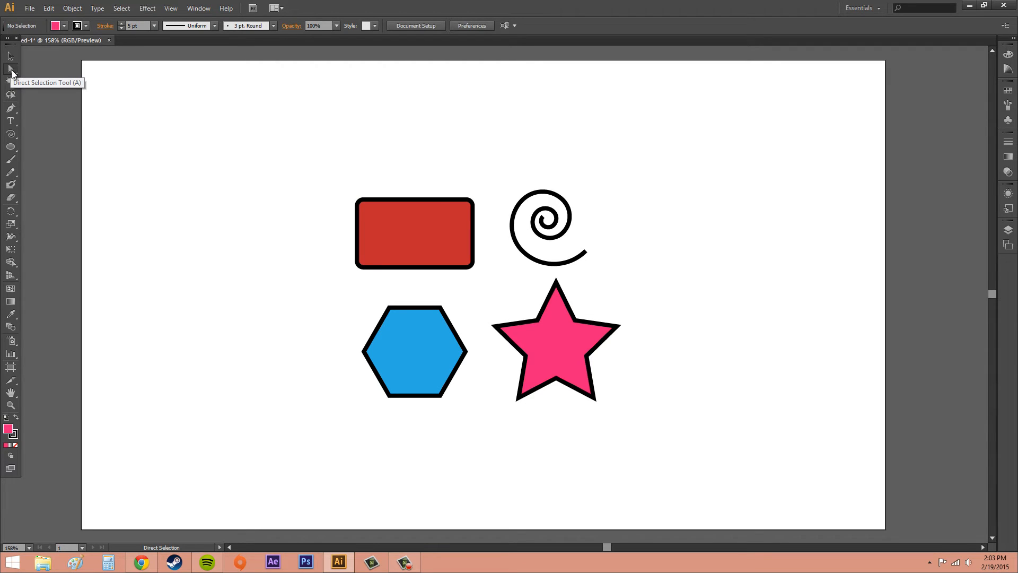
left_click(430, 250)
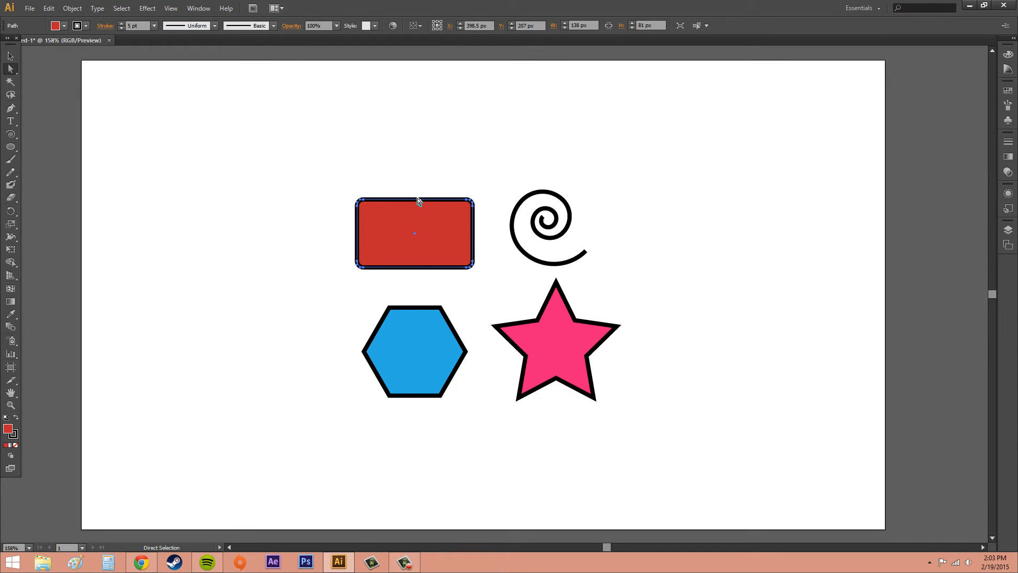
left_click_drag(418, 202, 415, 164)
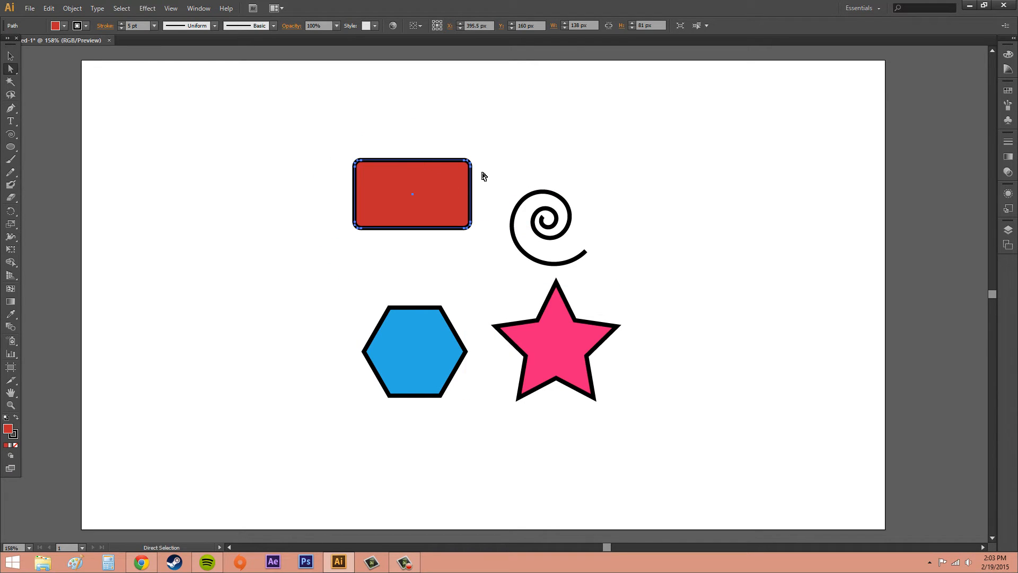
Nudge the whole red rectangle slightly upward by its upper-right anchor point with the Direct Selection tool and deselect it.
scroll(478, 169, "up", 4)
scroll(470, 190, "down", 5)
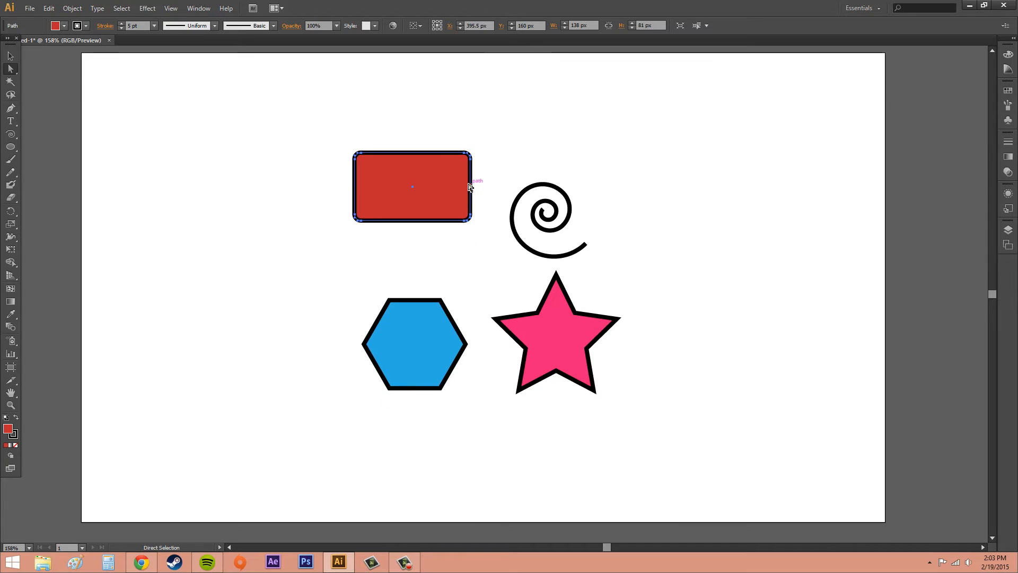
key("z")
left_click(471, 156)
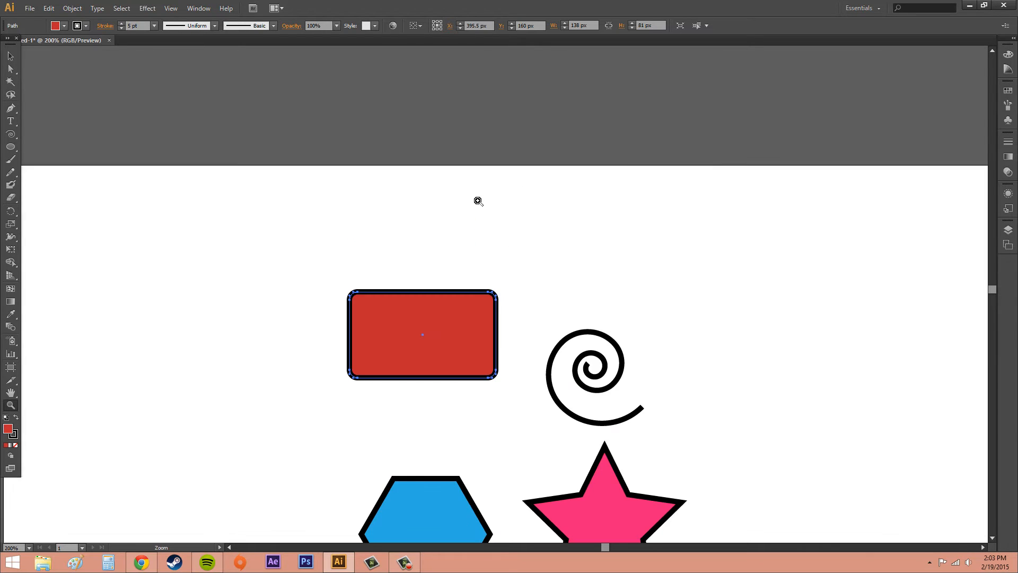
left_click(495, 300)
left_click(499, 300)
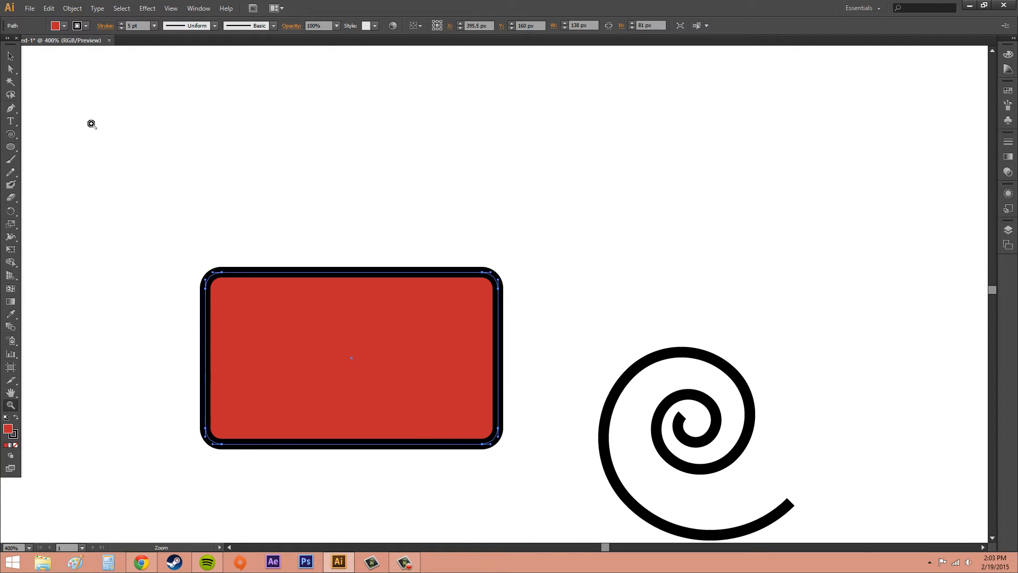
left_click(12, 74)
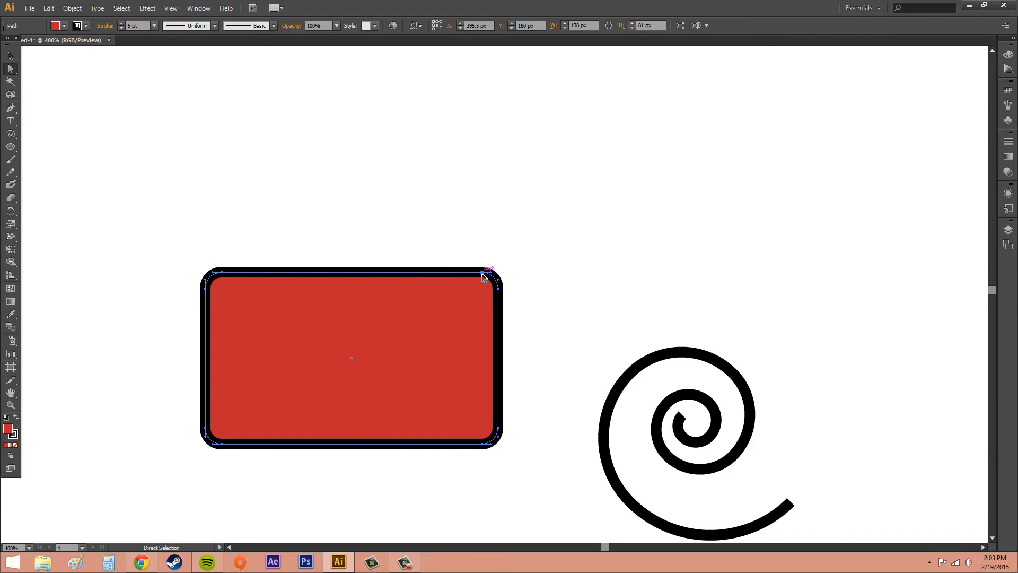
mouse_move(481, 271)
left_mouse_down()
mouse_move(476, 232)
mouse_move(481, 265)
left_mouse_up()
left_click(522, 254)
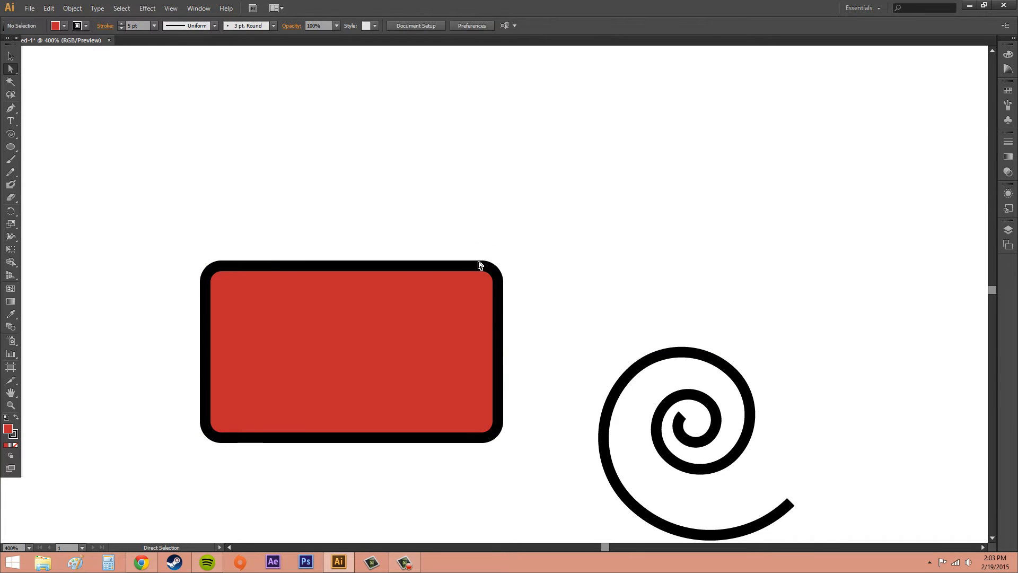
Try moving only the red rectangle's upper-right anchor point to X 439.5 px, Y 80 px, and undo the move.
left_click(483, 266)
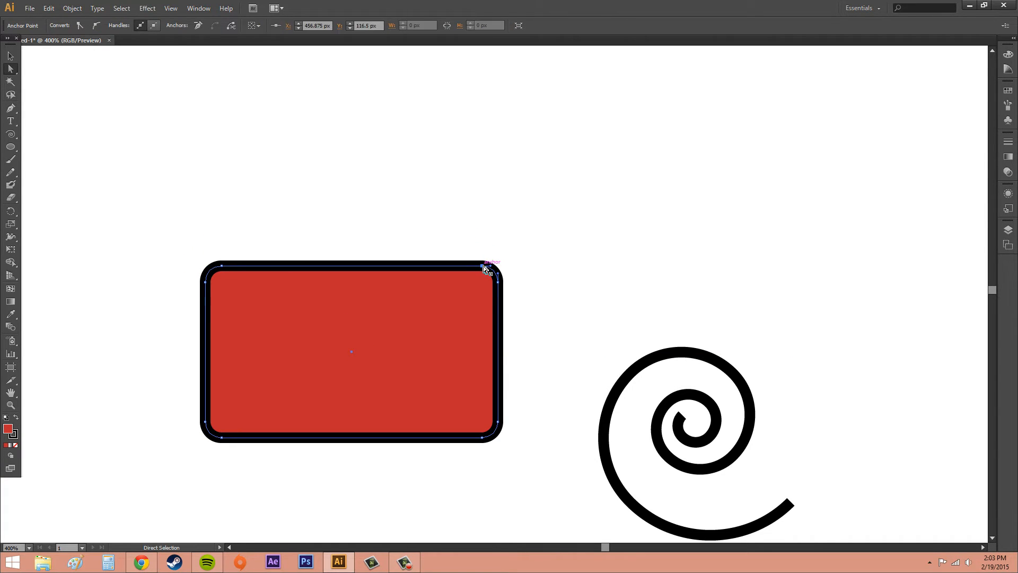
left_click_drag(483, 269, 446, 187)
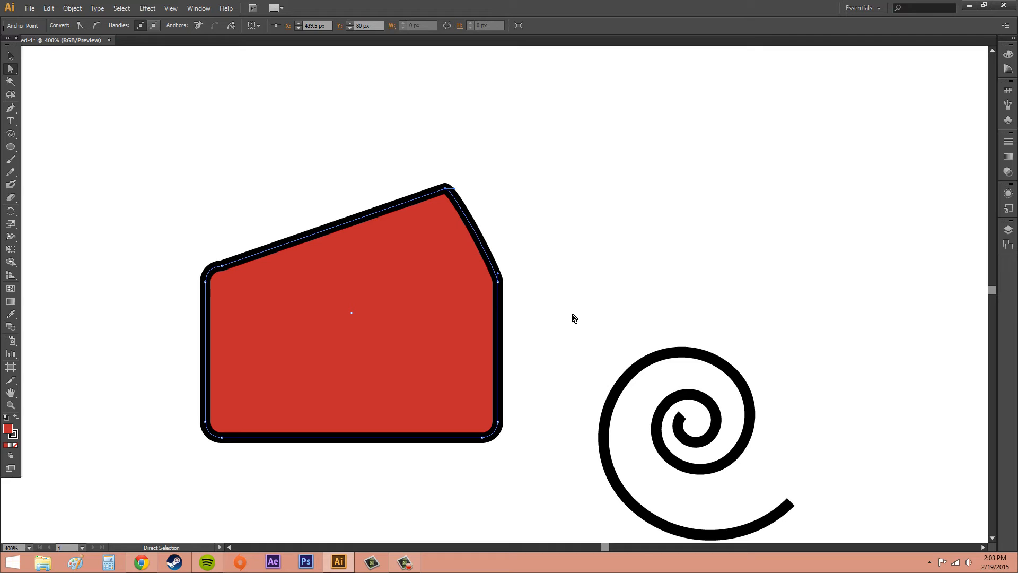
key("ctrl+z")
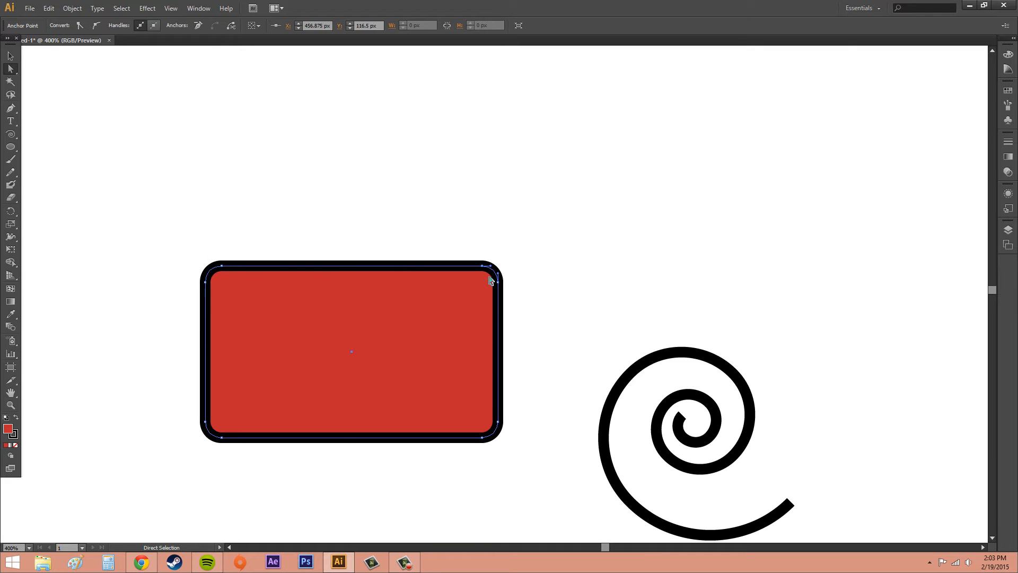
Try pulling the curve handle at the red rectangle's upper-right corner outward to the right, undo the change and deselect the rectangle.
left_click_drag(501, 274, 581, 285)
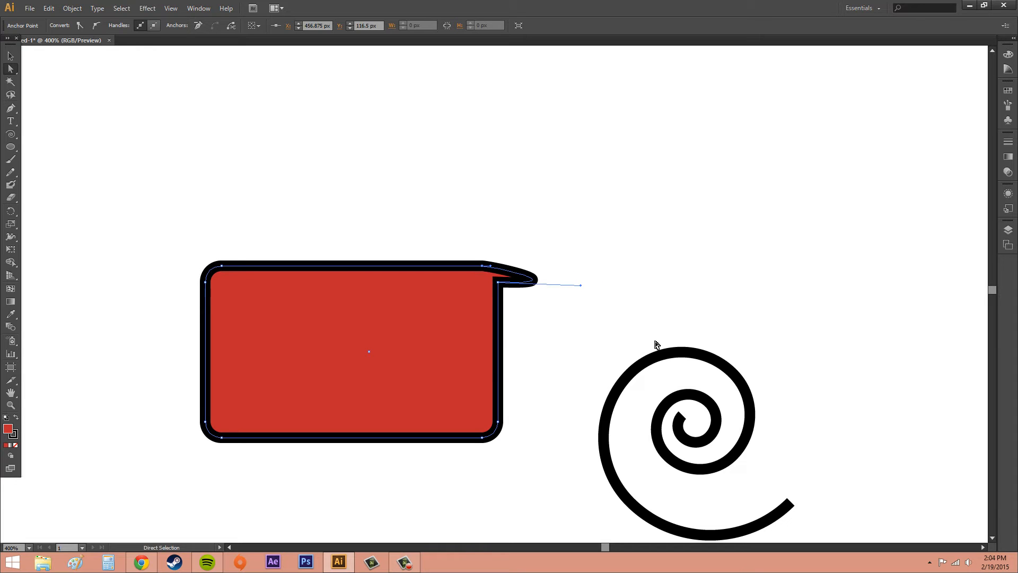
key("v")
key("ctrl+z")
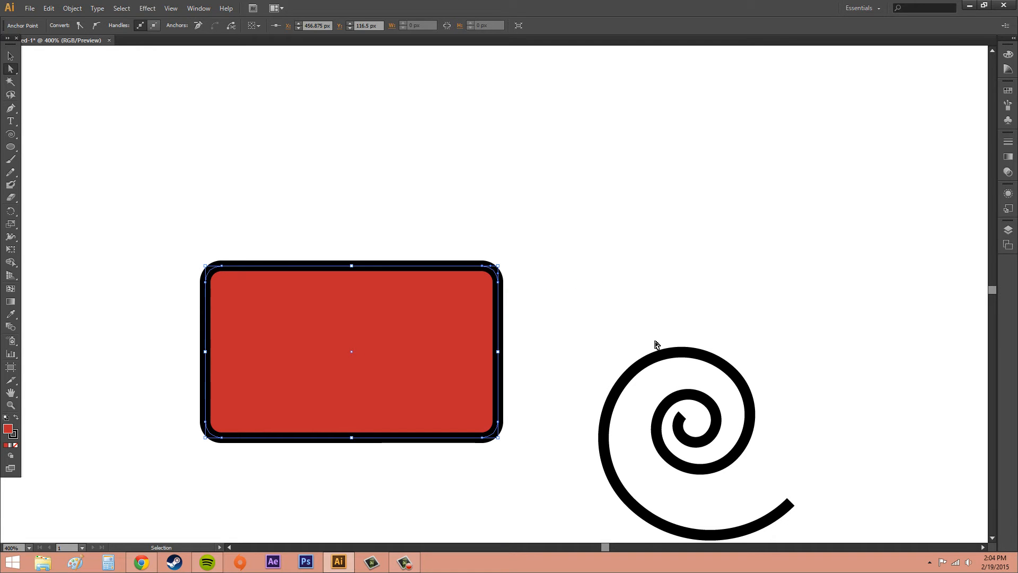
left_click(594, 325)
Move the whole red rectangle down closer to the blue hexagon with the Selection tool and deselect it.
scroll(497, 308, "down", 2)
scroll(504, 318, "down", 2)
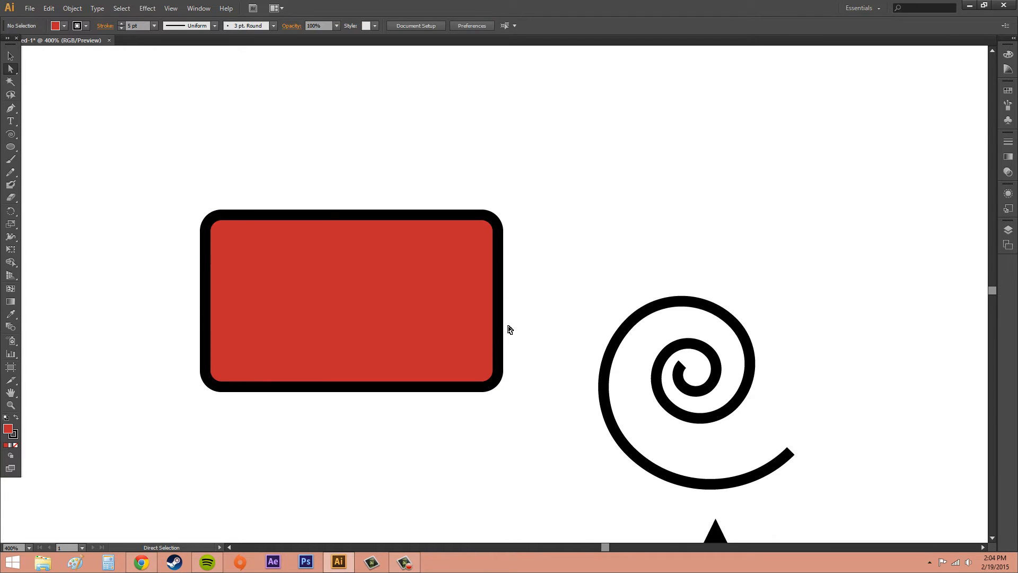
key("z")
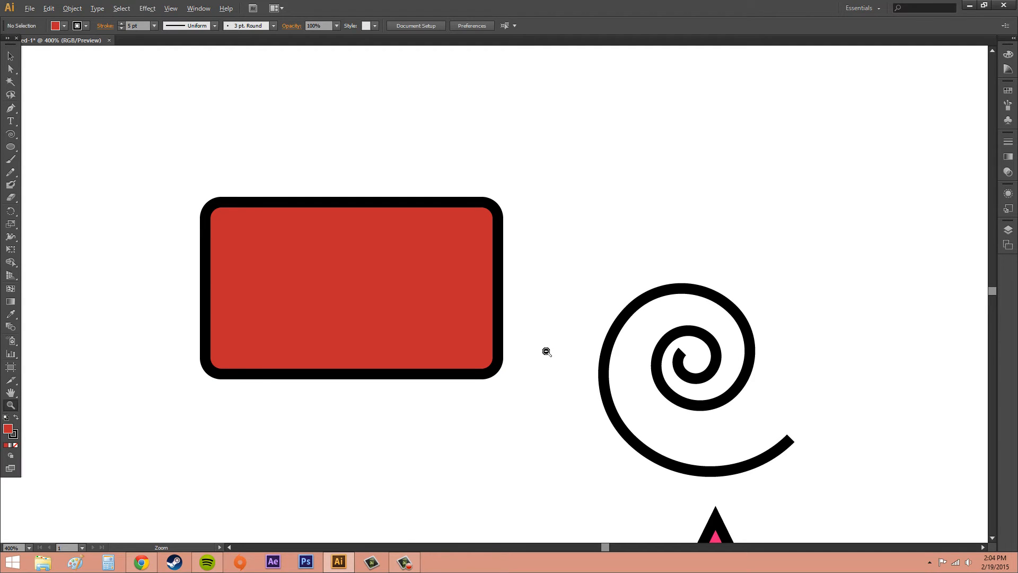
left_click(546, 351, "alt")
left_click(542, 369, "alt")
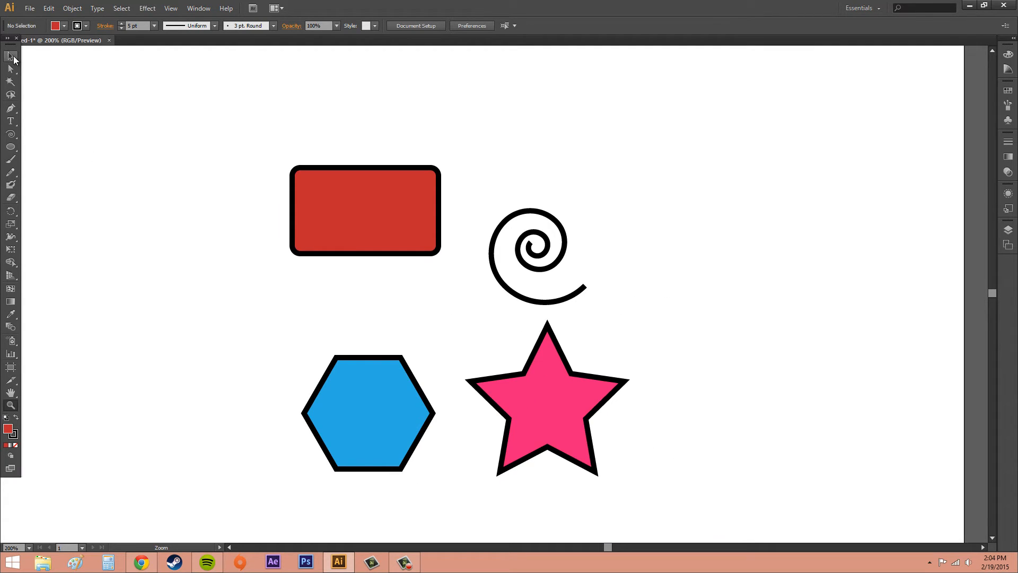
left_click(10, 56)
left_click_drag(387, 205, 390, 250)
left_click(691, 273)
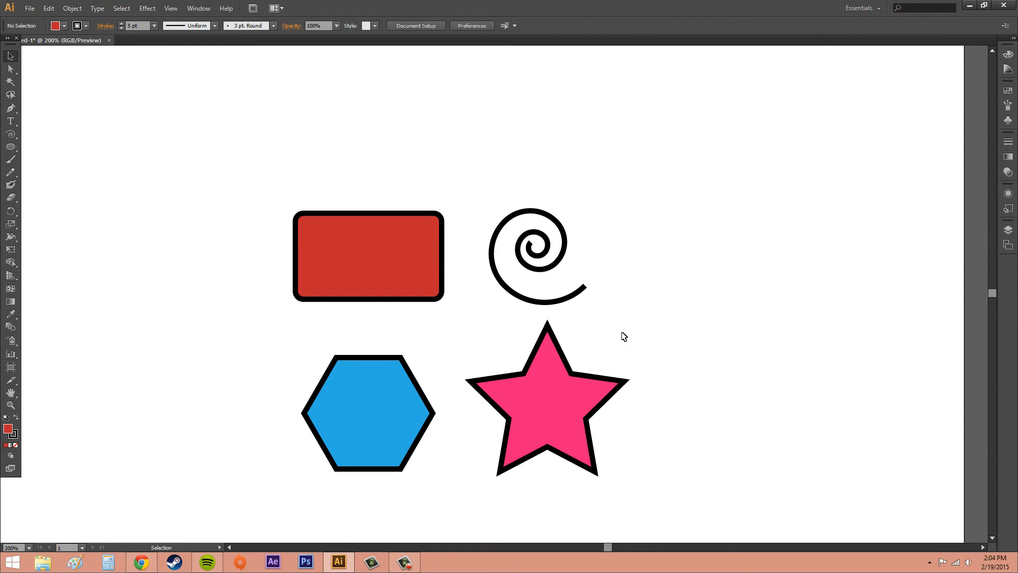
key("F10")
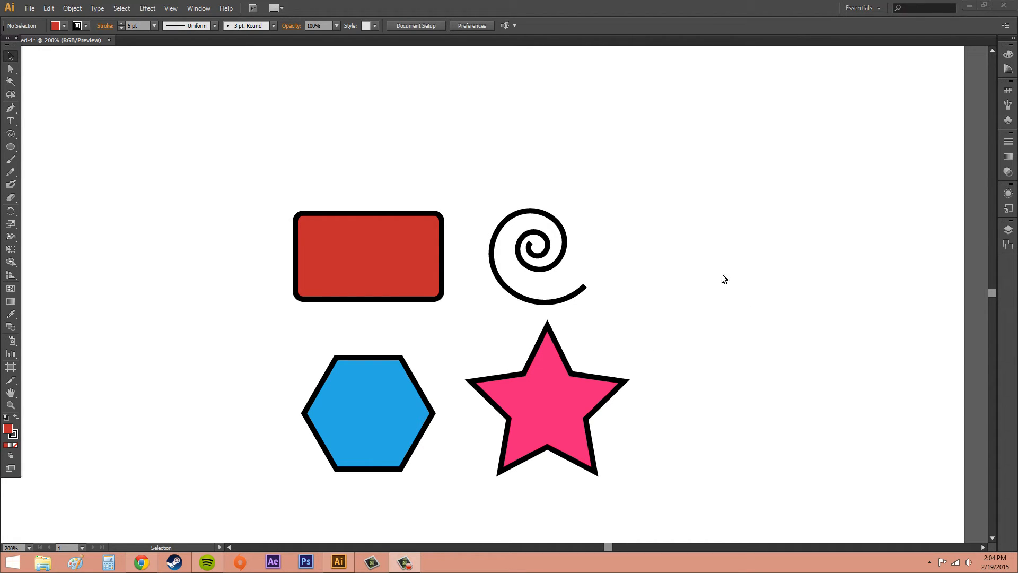
Try moving the blue hexagon's two top anchor points up 20 px together with the Direct Selection tool, and undo the move.
left_click(8, 73)
left_click(386, 365)
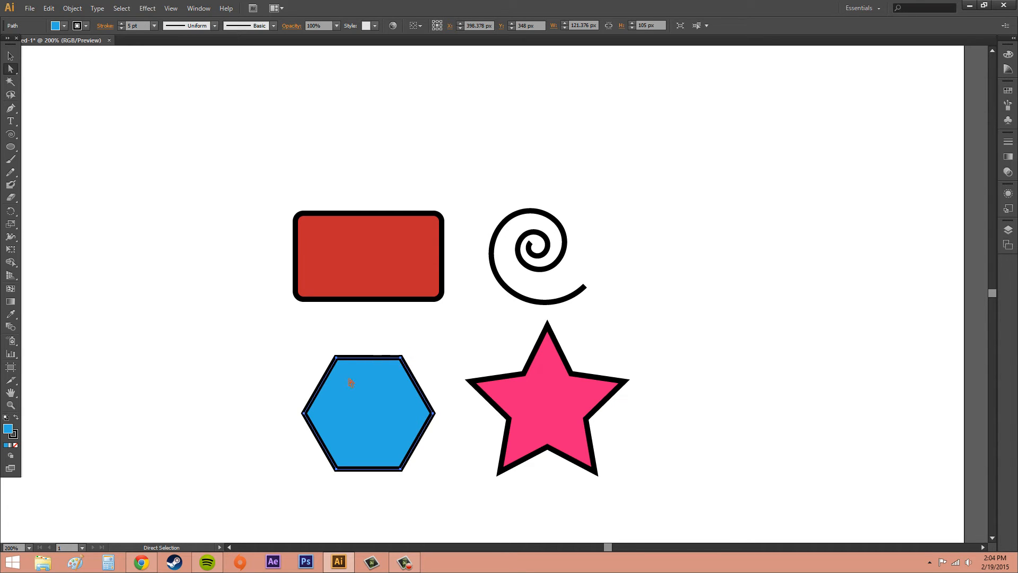
left_click_drag(300, 334, 411, 375)
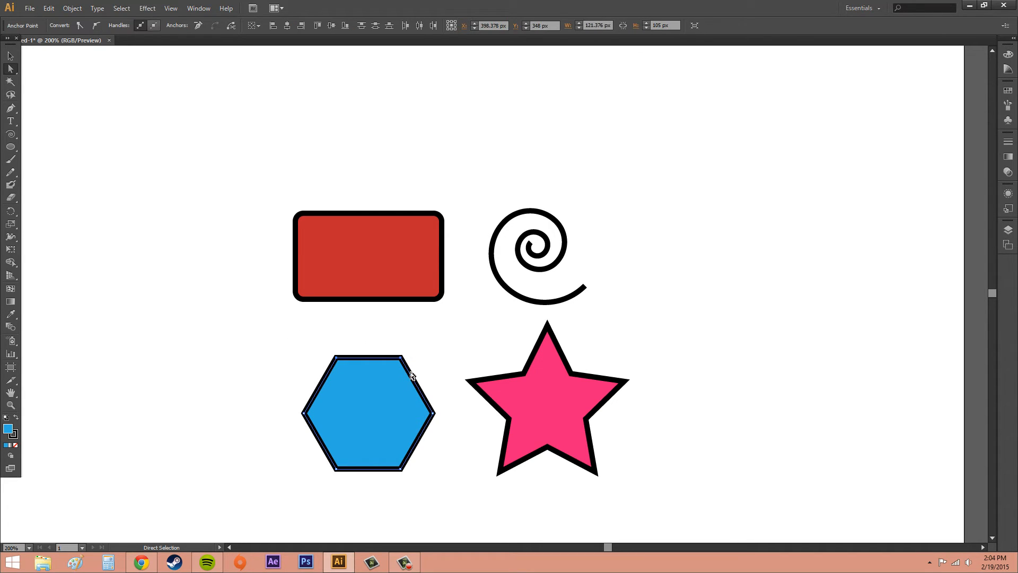
left_click(356, 370)
left_click_drag(312, 329, 411, 369)
left_click_drag(336, 357, 336, 337)
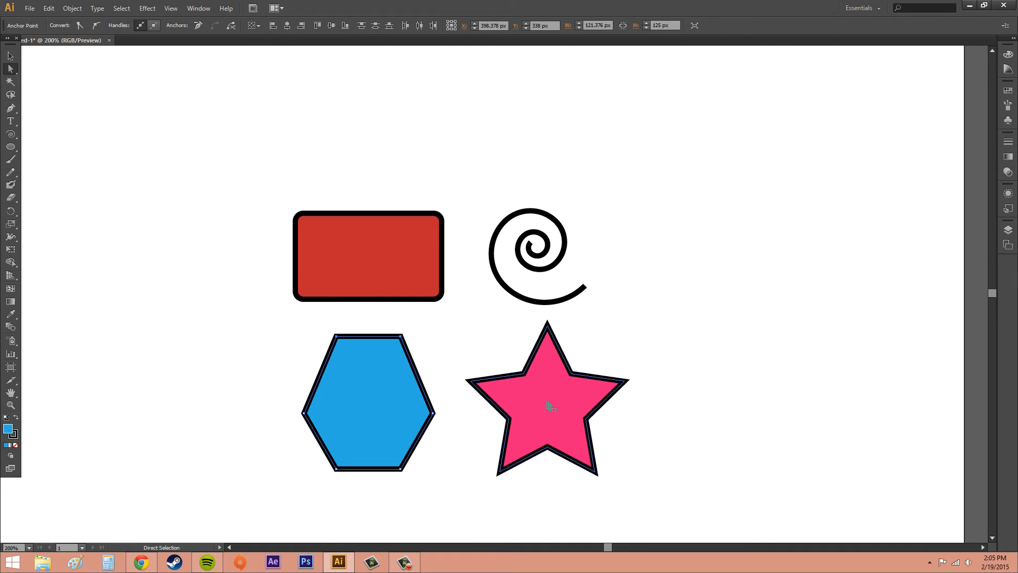
key("ctrl+z")
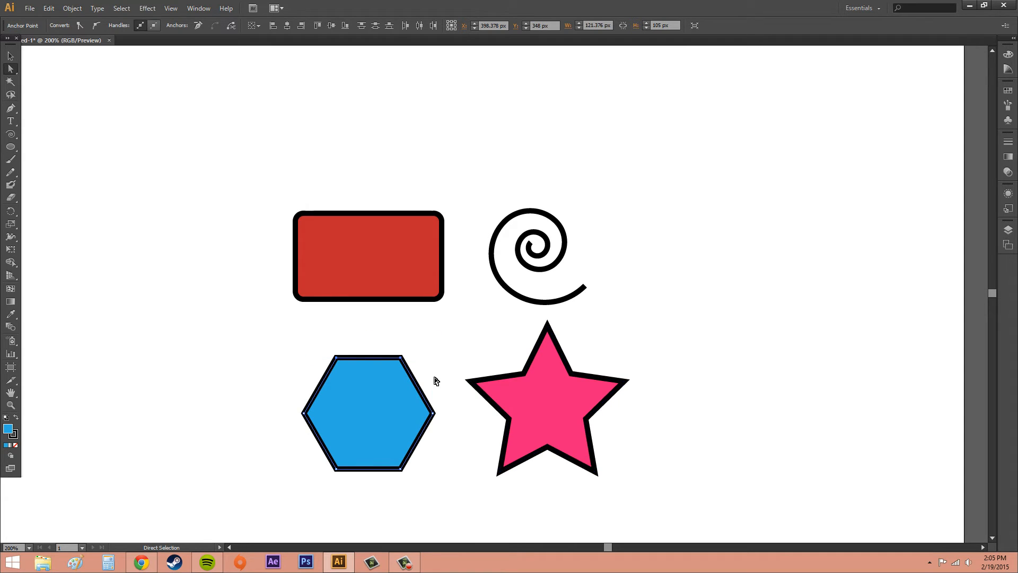
Try moving the blue hexagon's left and right anchor points together about 79 px to the left, undo the move and deselect.
left_click(433, 413)
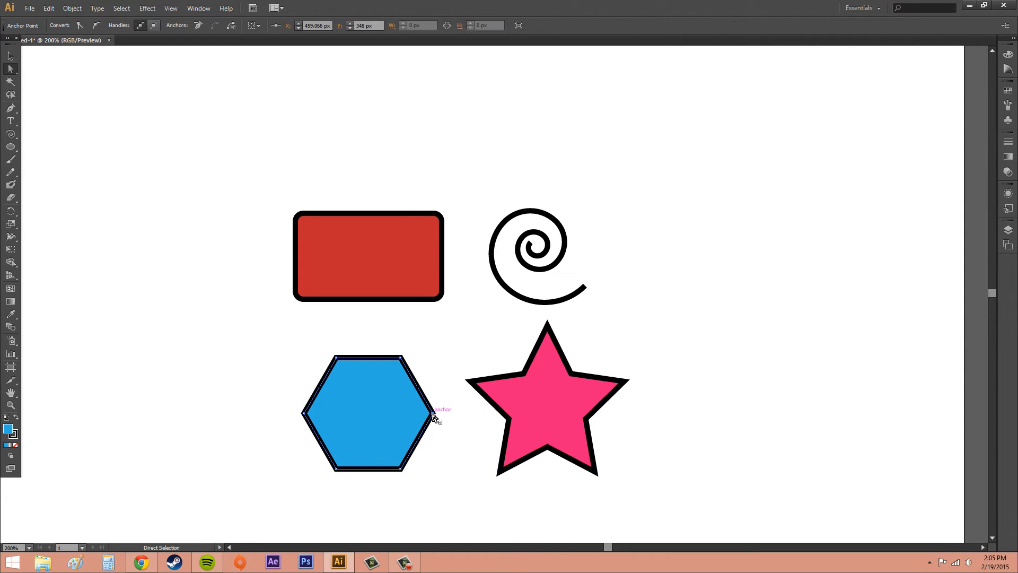
left_click(306, 416)
left_click_drag(433, 416, 221, 416)
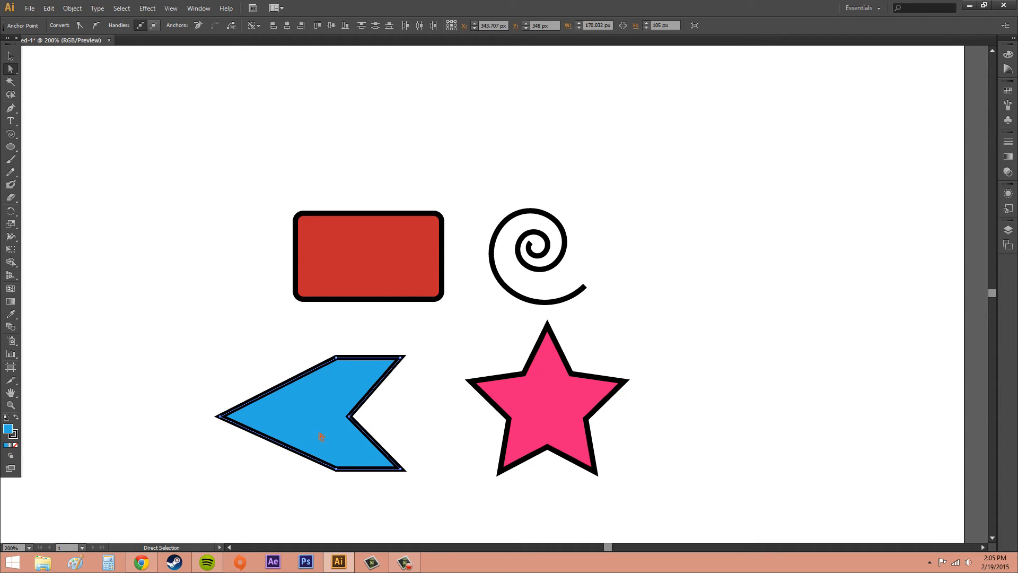
key("ctrl+z")
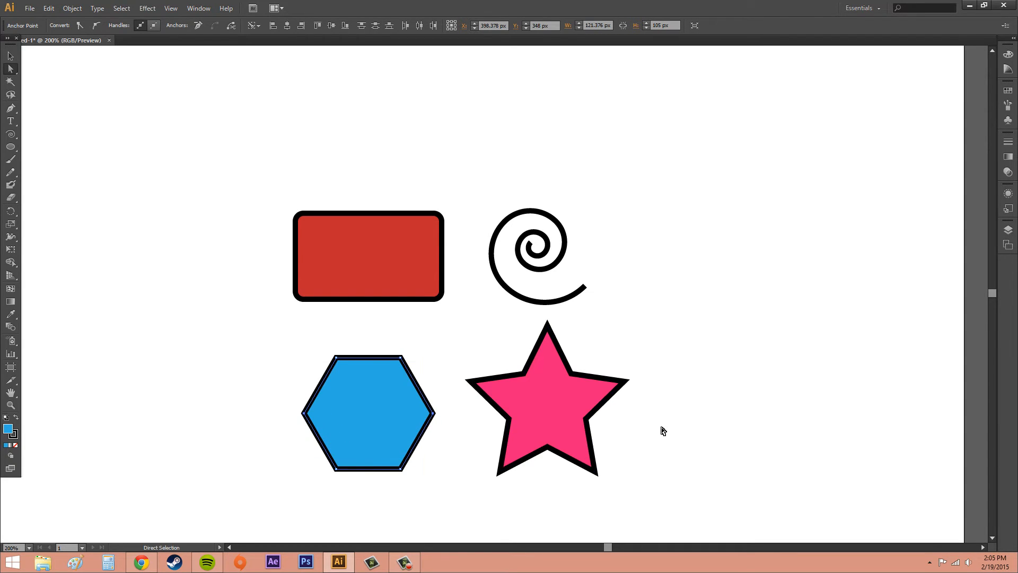
left_click(696, 424)
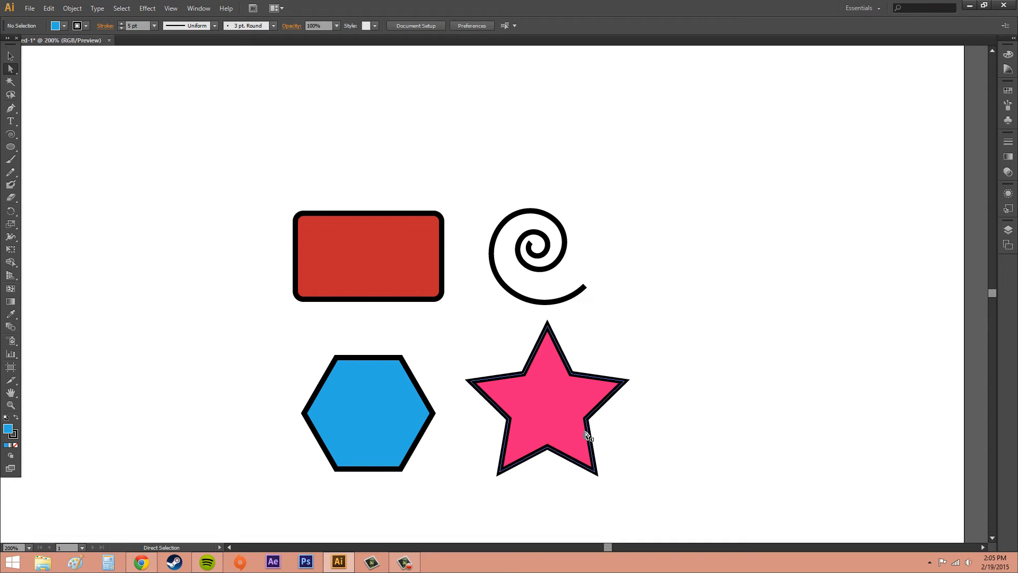
Select the blue hexagon and its upper-right edge with the Direct Selection tool, and clear the selection.
left_click(394, 364)
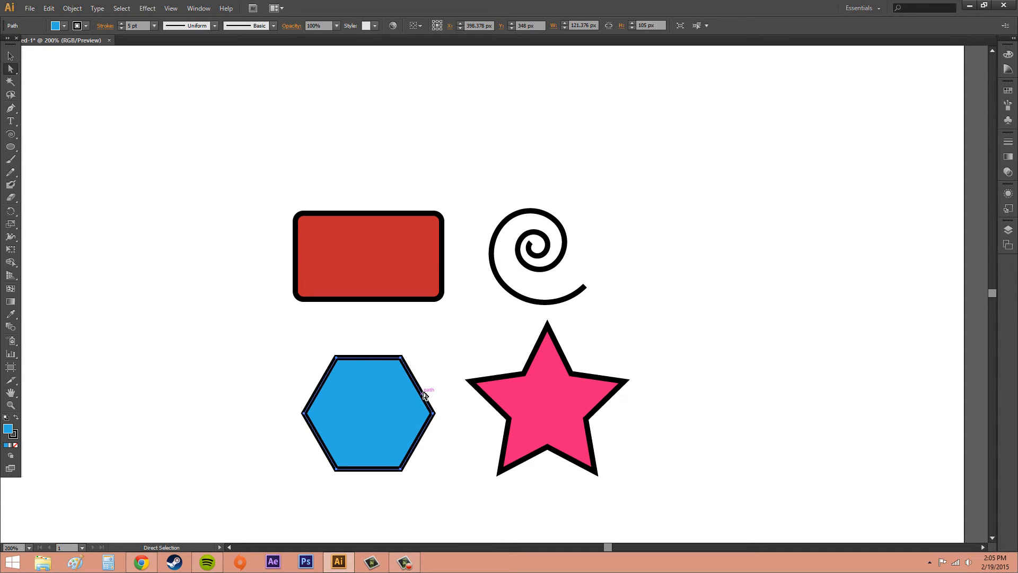
mouse_move(419, 382)
left_mouse_down()
mouse_move(446, 366)
mouse_move(403, 397)
mouse_move(418, 385)
left_mouse_up()
left_click(447, 357)
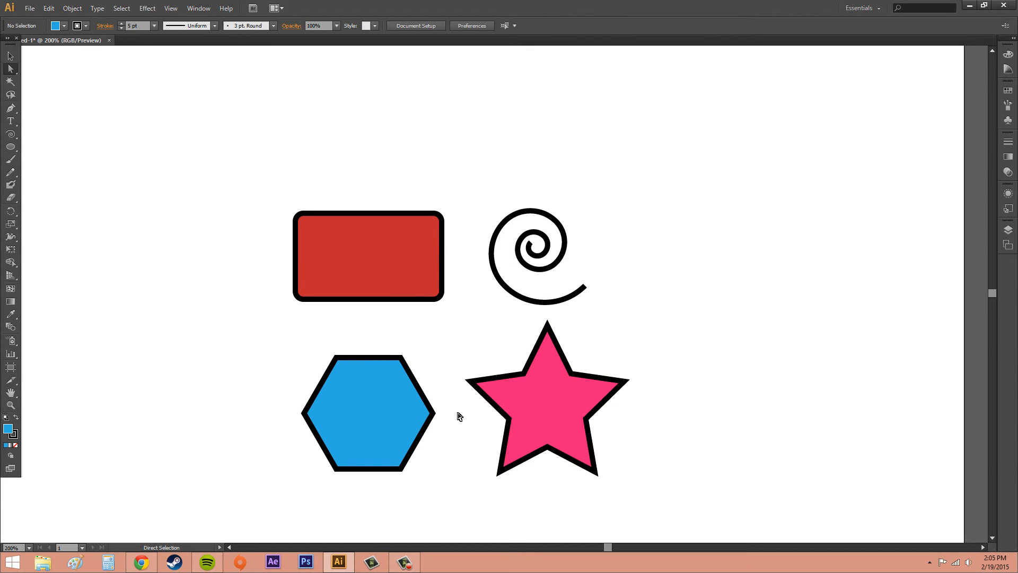
Select the red rectangle, blue hexagon and spiral together with the Lasso tool, and clear the selection.
left_click(11, 96)
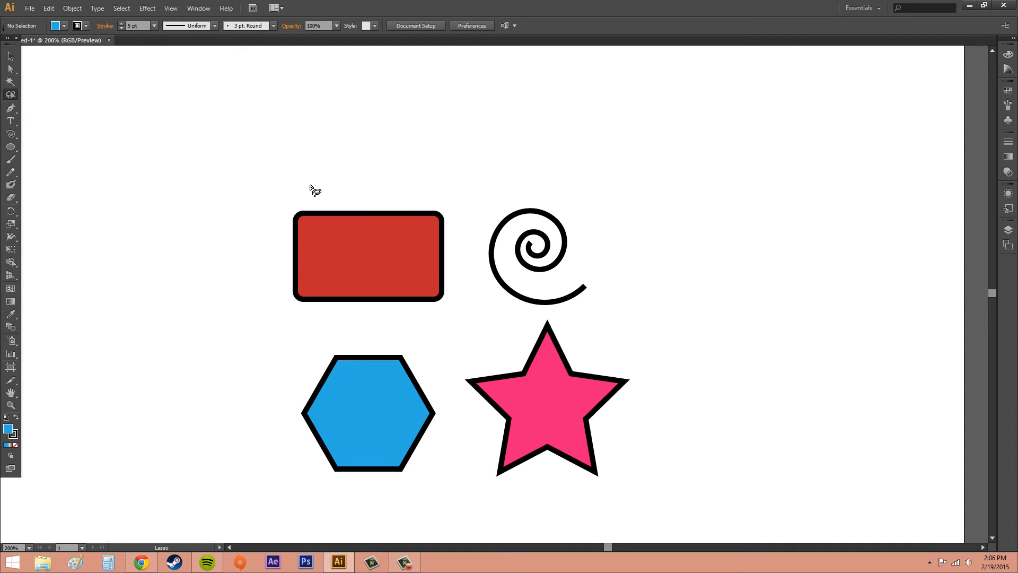
mouse_move(325, 196)
left_mouse_down()
mouse_move(284, 197)
mouse_move(257, 244)
mouse_move(253, 323)
mouse_move(290, 483)
mouse_move(360, 520)
mouse_move(415, 514)
mouse_move(446, 487)
mouse_move(463, 347)
mouse_move(478, 317)
mouse_move(557, 324)
mouse_move(623, 306)
mouse_move(646, 324)
mouse_move(646, 262)
mouse_move(603, 186)
mouse_move(516, 158)
mouse_move(333, 201)
left_mouse_up()
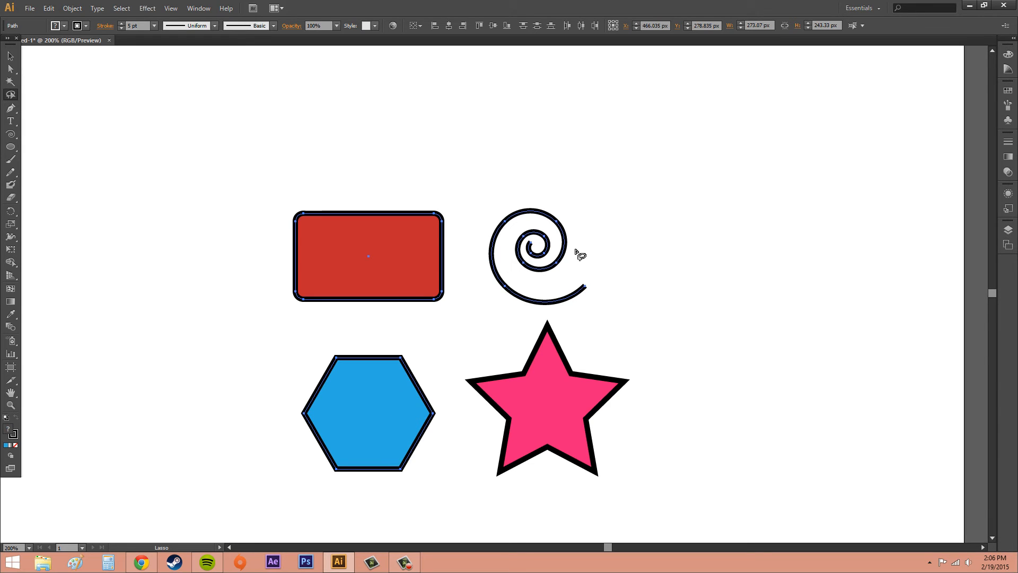
mouse_move(408, 182)
left_mouse_down()
mouse_move(255, 199)
mouse_move(248, 357)
mouse_move(275, 467)
mouse_move(333, 528)
mouse_move(428, 501)
mouse_move(465, 418)
mouse_move(469, 326)
mouse_move(504, 309)
mouse_move(593, 316)
mouse_move(629, 277)
mouse_move(604, 205)
mouse_move(495, 182)
mouse_move(395, 180)
mouse_move(421, 186)
left_mouse_up()
left_click(10, 56)
left_click(296, 98)
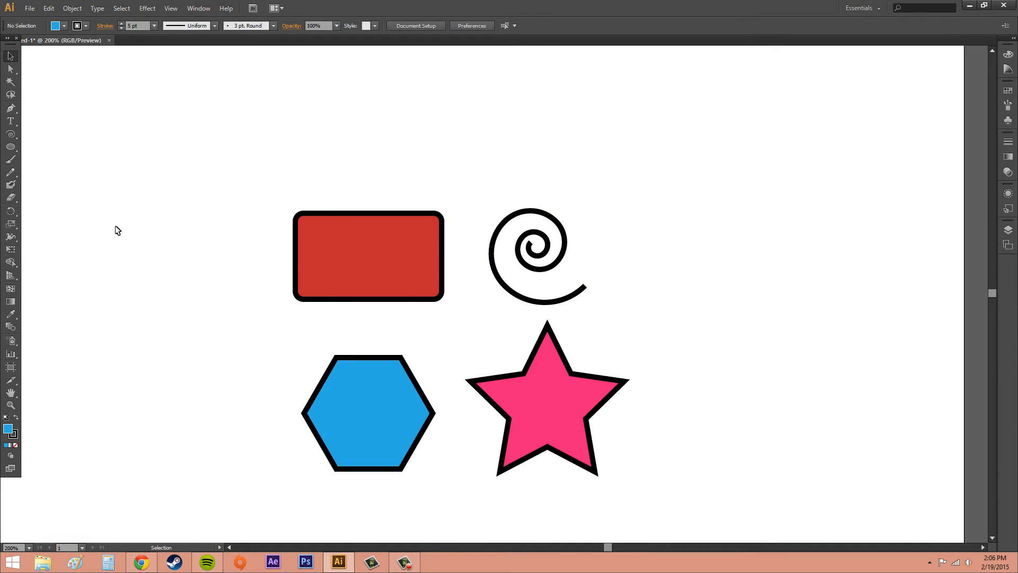
Lasso the red rectangle and spiral, lasso them again together with the pink star while leaving out the hexagon, and clear the selection.
left_click(14, 93)
mouse_move(225, 317)
left_mouse_down()
mouse_move(352, 331)
mouse_move(640, 315)
mouse_move(669, 230)
mouse_move(616, 171)
mouse_move(413, 151)
mouse_move(284, 154)
left_mouse_up()
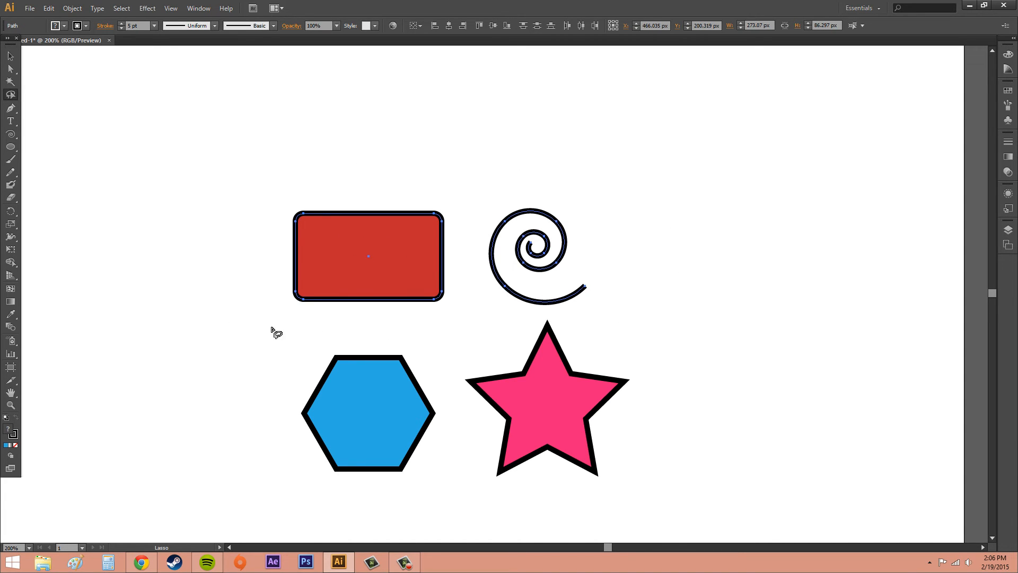
mouse_move(257, 325)
left_mouse_down()
mouse_move(467, 303)
mouse_move(637, 313)
left_mouse_up()
mouse_move(583, 202)
left_mouse_down()
mouse_move(477, 178)
mouse_move(234, 183)
left_mouse_up()
mouse_move(251, 173)
left_mouse_down()
mouse_move(562, 205)
mouse_move(644, 286)
mouse_move(546, 501)
mouse_move(474, 451)
mouse_move(436, 357)
mouse_move(298, 332)
mouse_move(220, 342)
left_mouse_up()
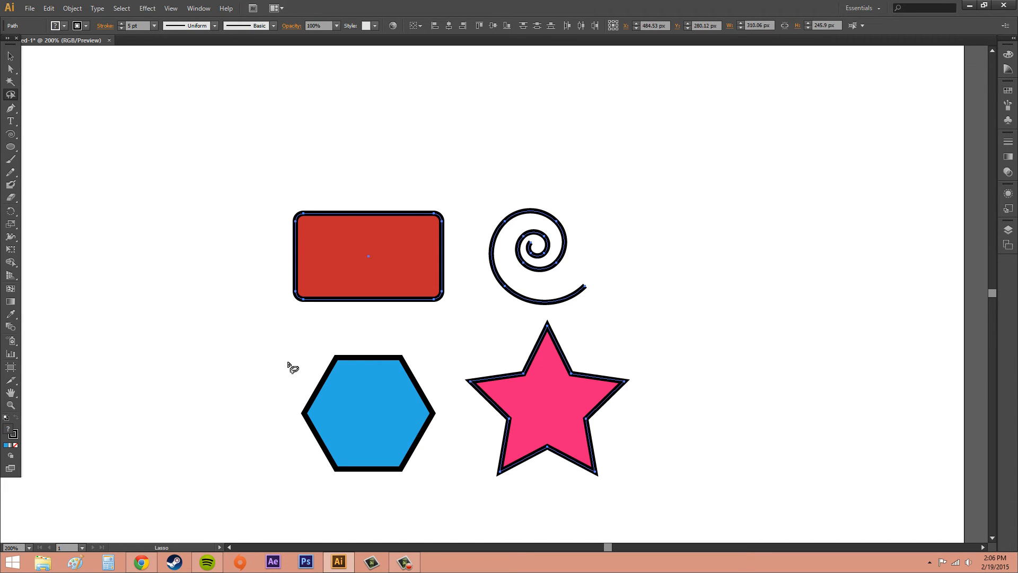
left_click(235, 335)
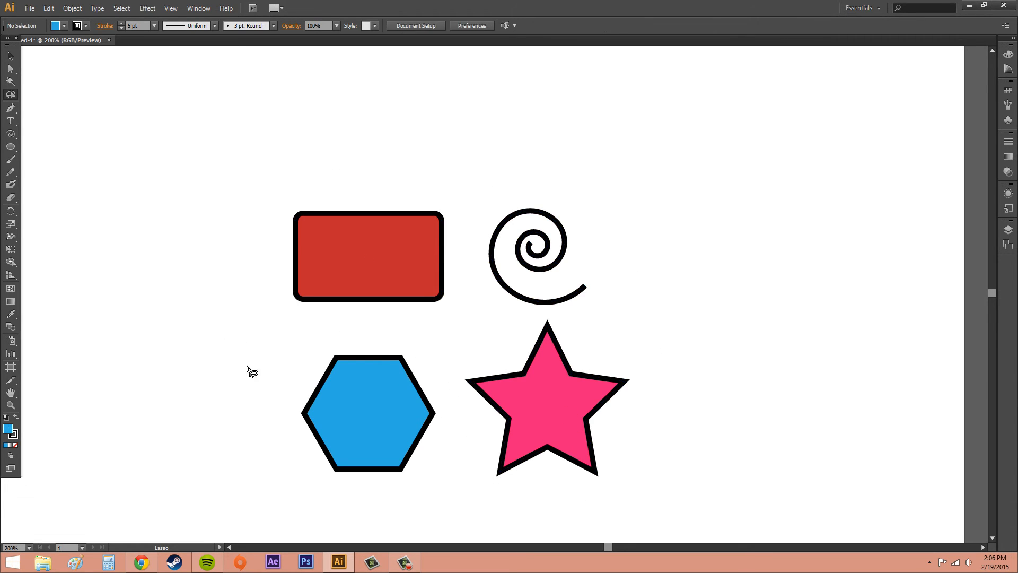
Lasso all four shapes, lasso only the red rectangle and blue hexagon instead, and clear the selection.
mouse_move(243, 195)
left_mouse_down()
mouse_move(313, 494)
mouse_move(555, 525)
mouse_move(689, 442)
mouse_move(642, 191)
left_mouse_up()
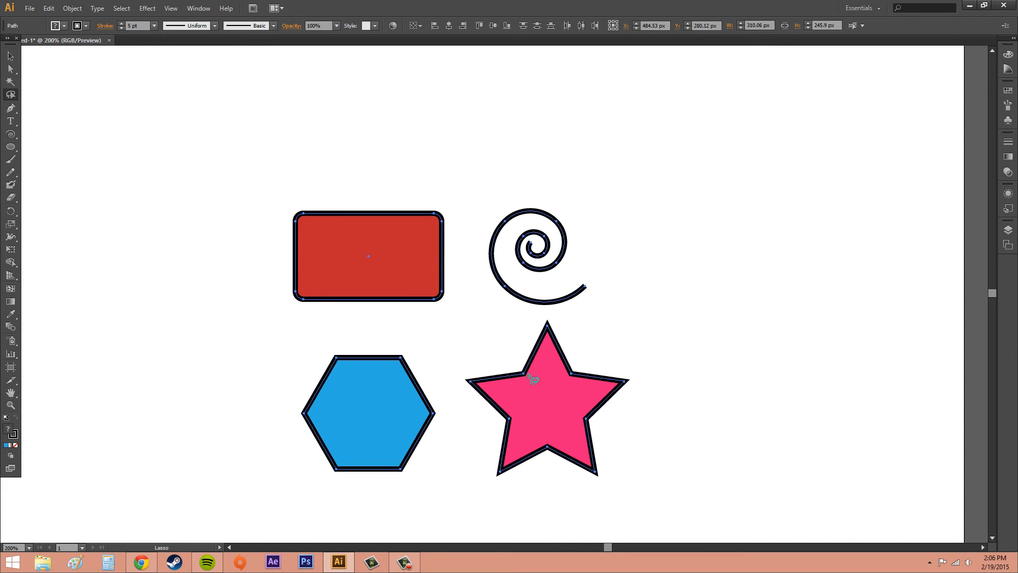
mouse_move(246, 192)
left_mouse_down()
mouse_move(211, 416)
mouse_move(280, 534)
mouse_move(568, 522)
mouse_move(663, 444)
mouse_move(610, 239)
left_mouse_up()
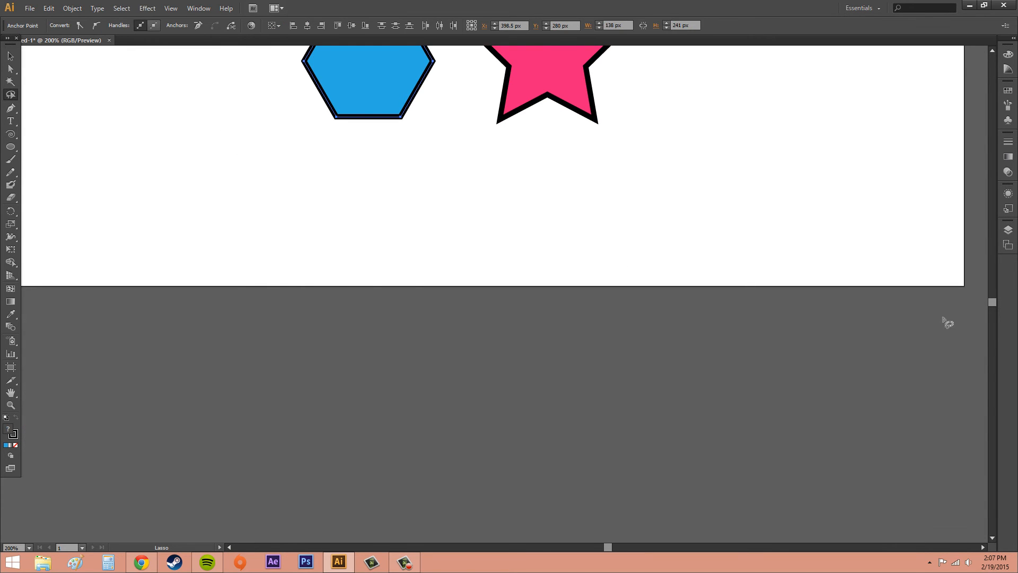
left_click_drag(989, 301, 989, 294)
left_click(12, 63)
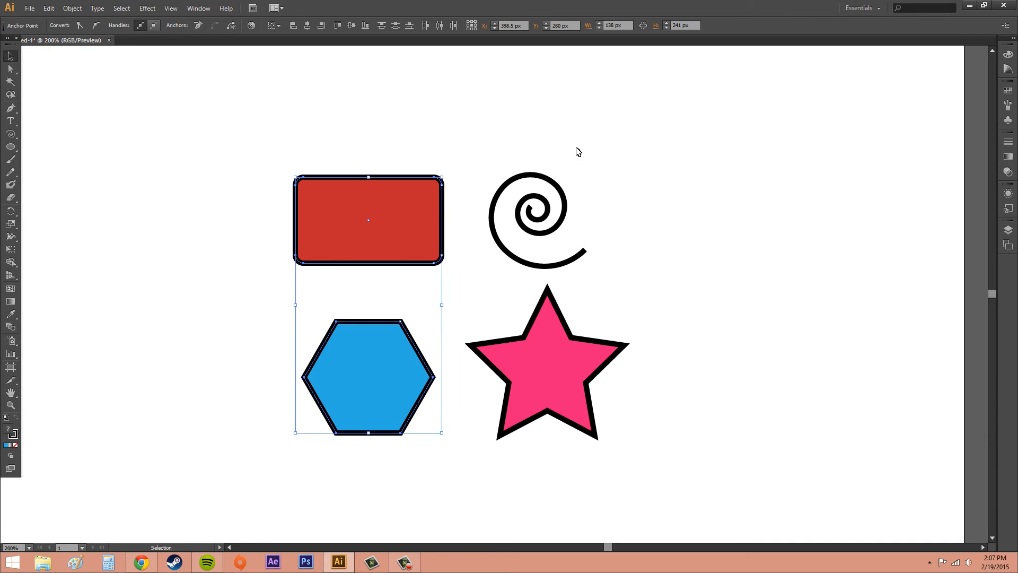
left_click(609, 163)
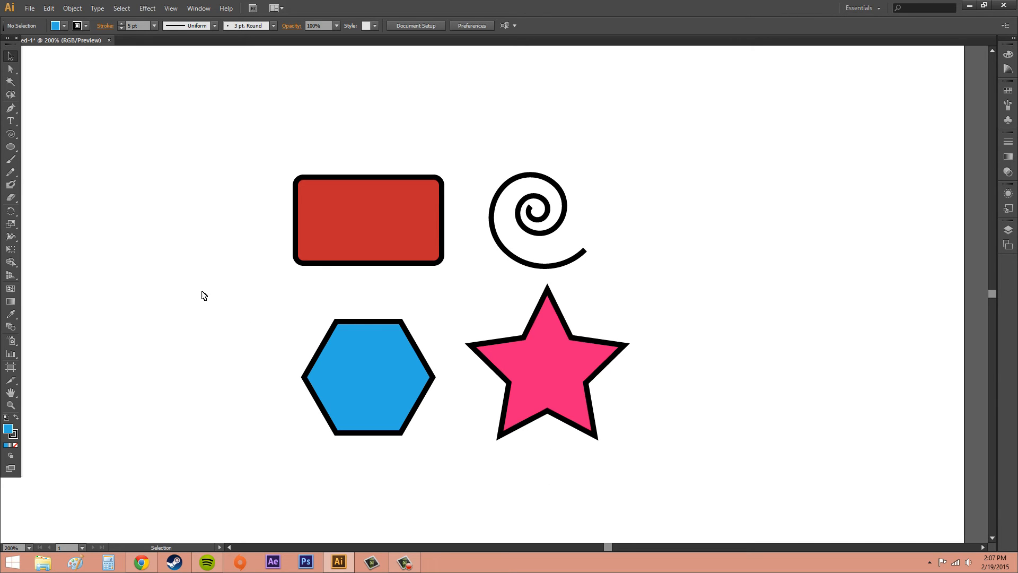
Select only the spiral's anchor points with the Lasso tool, and clear the selection.
left_click(11, 95)
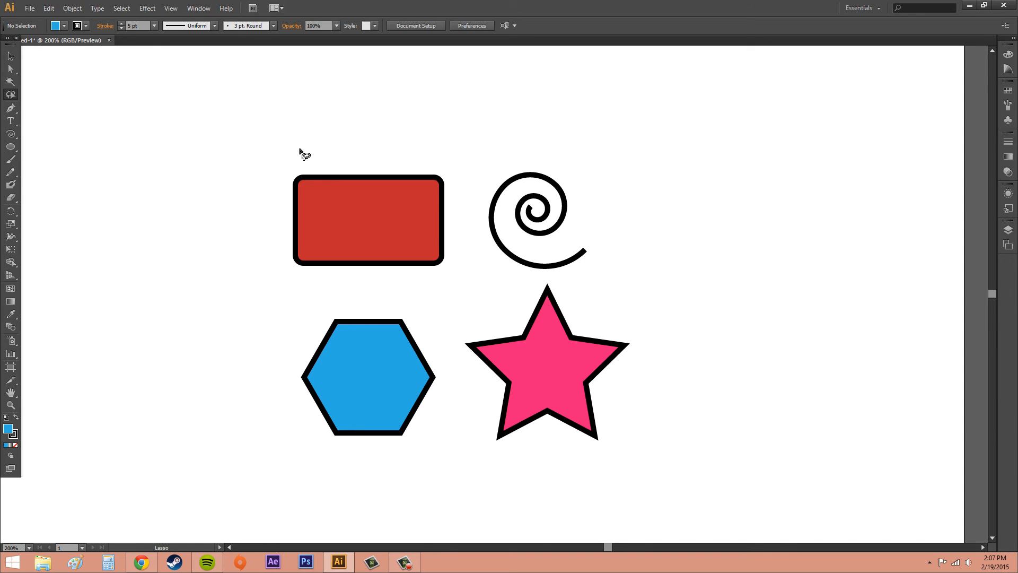
mouse_move(289, 128)
left_mouse_down()
mouse_move(541, 136)
mouse_move(589, 163)
mouse_move(528, 201)
mouse_move(510, 226)
mouse_move(577, 249)
mouse_move(583, 177)
left_mouse_up()
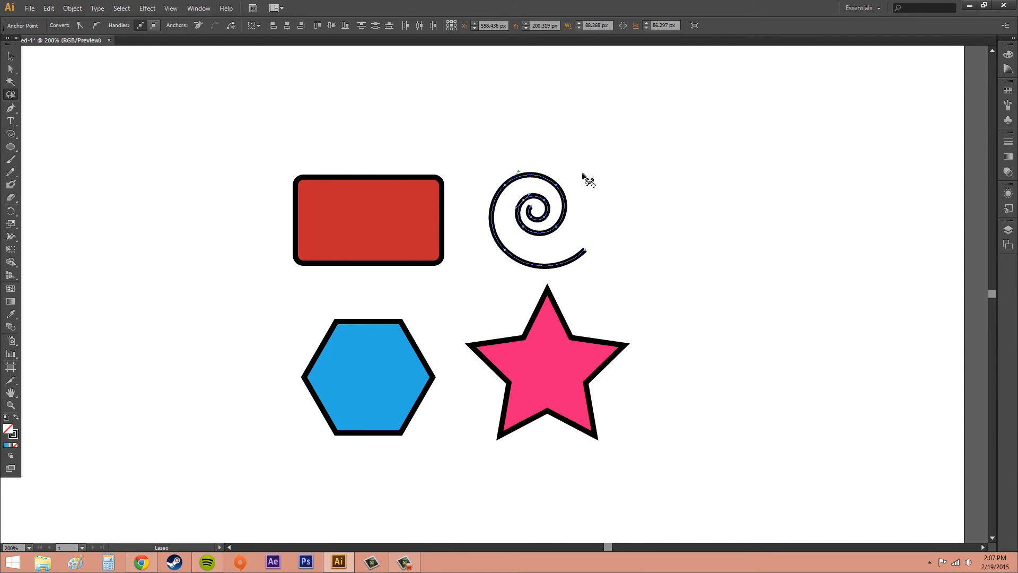
left_click(406, 270)
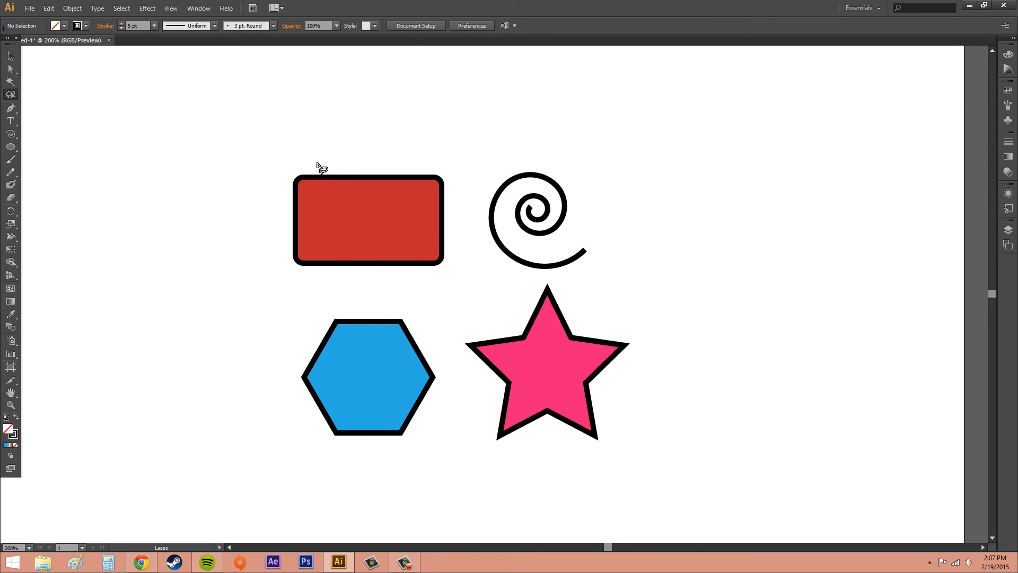
Lasso the red rectangle, add the pink star to the selection with a second lasso, and deselect both.
mouse_move(317, 165)
left_mouse_down()
mouse_move(355, 293)
mouse_move(399, 143)
mouse_move(354, 157)
mouse_move(345, 268)
mouse_move(382, 127)
mouse_move(402, 161)
left_mouse_up()
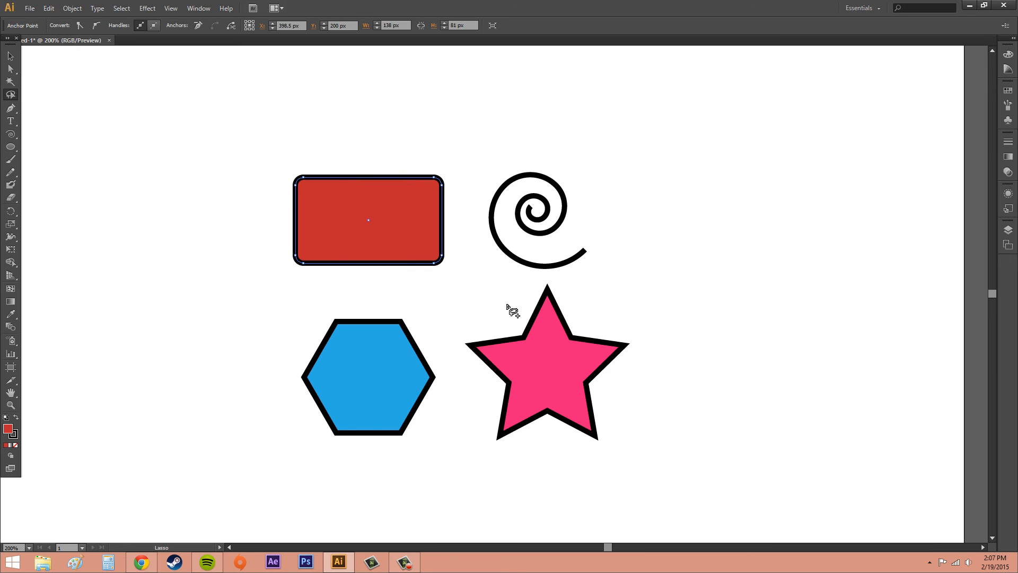
mouse_move(508, 307)
left_mouse_down()
mouse_move(545, 336)
mouse_move(495, 287)
left_mouse_up()
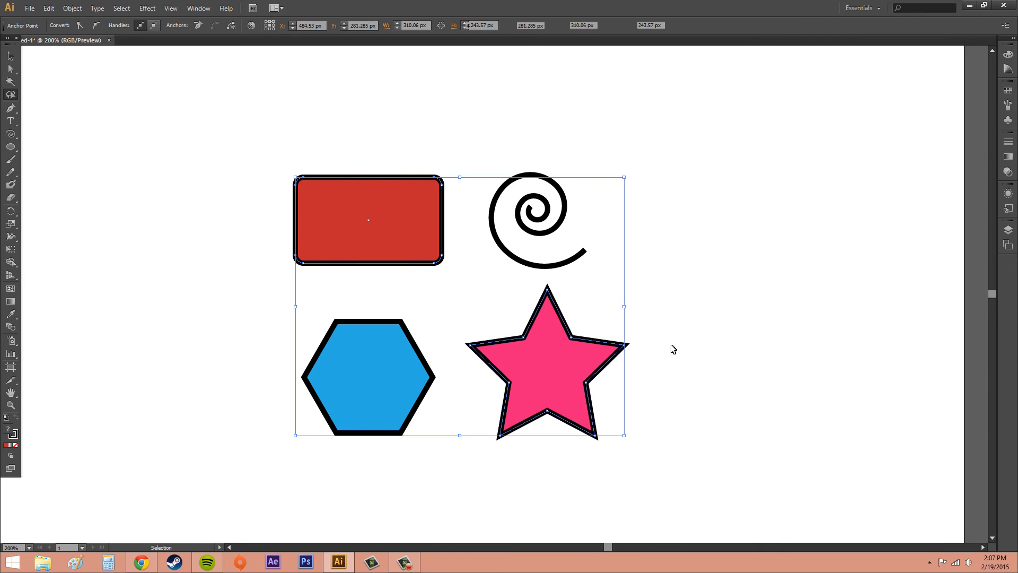
key("ctrl+z")
left_click(11, 56)
left_click(724, 184)
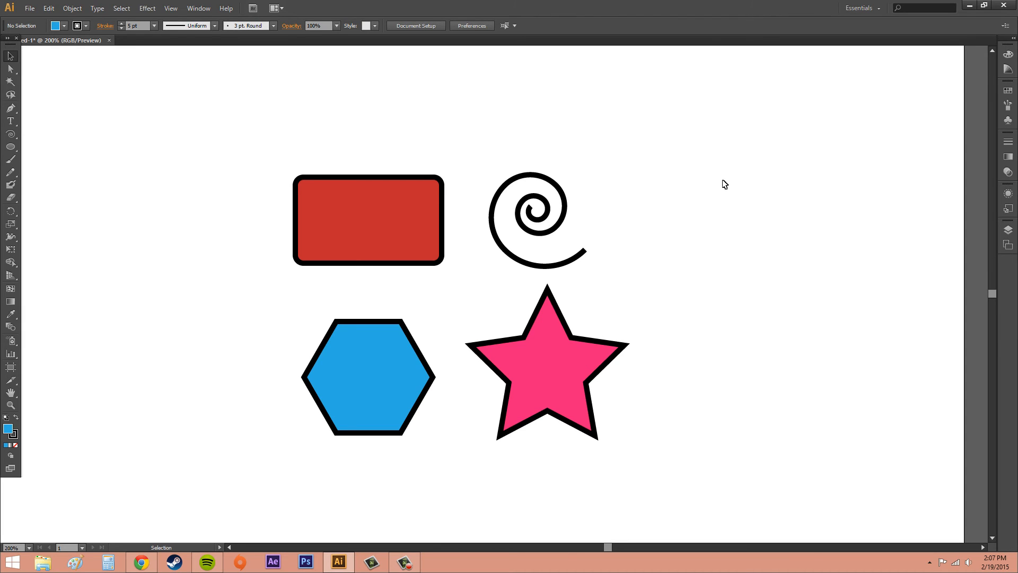
Select the red rectangle, pink star, spiral and blue hexagon one after another with the Magic Wand tool.
left_click(11, 82)
left_click(338, 209)
left_click(539, 360)
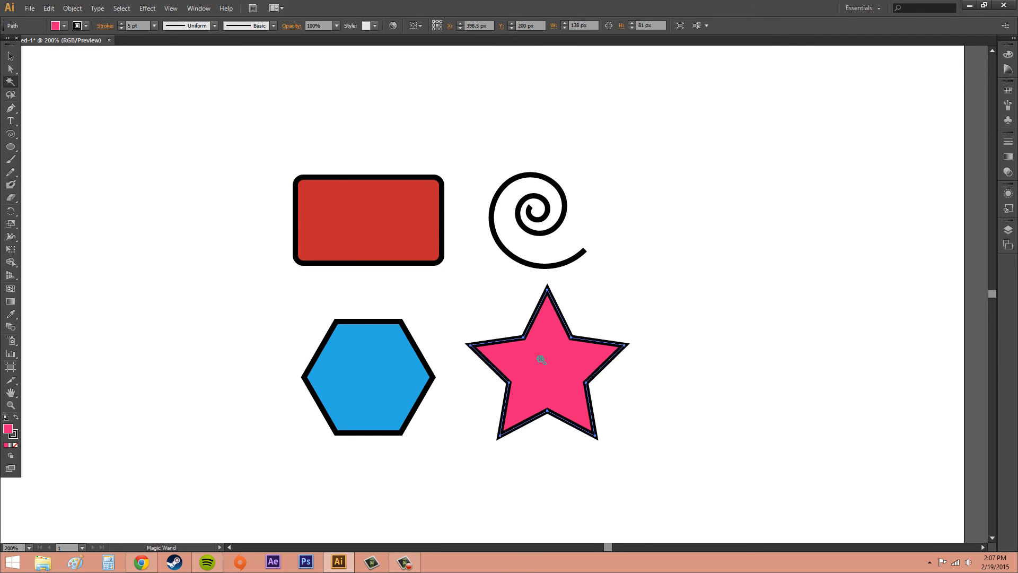
left_click(519, 262)
left_click(410, 361)
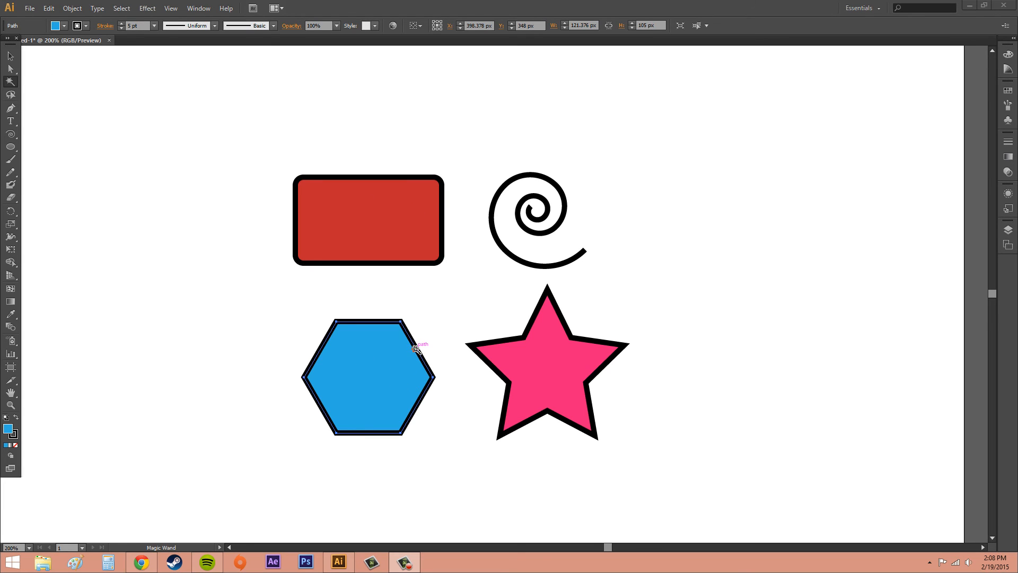
Select only the red rectangle with the Magic Wand tool, and clear the selection with the Selection tool.
left_click(438, 344)
left_click(352, 232)
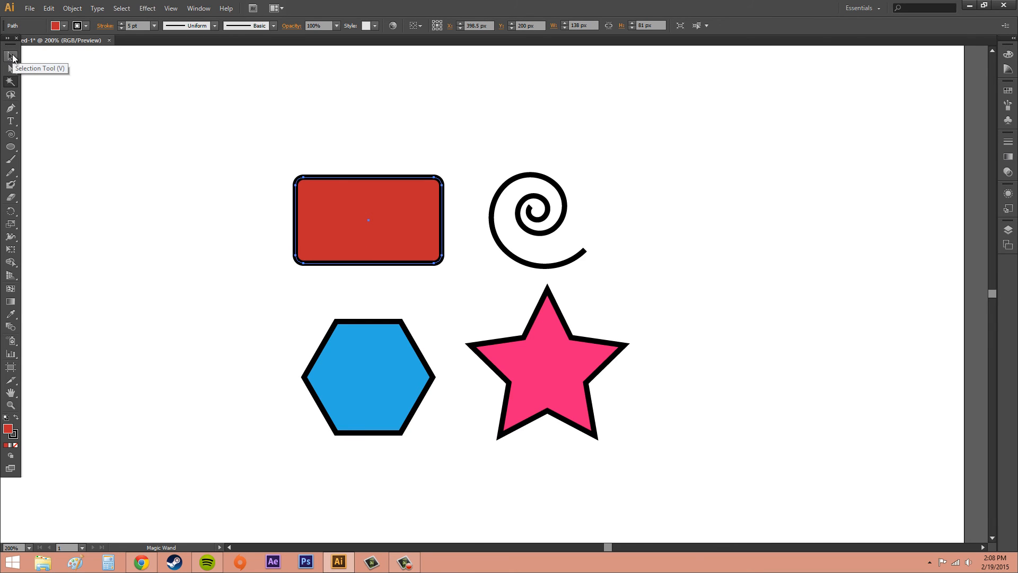
left_click(11, 56)
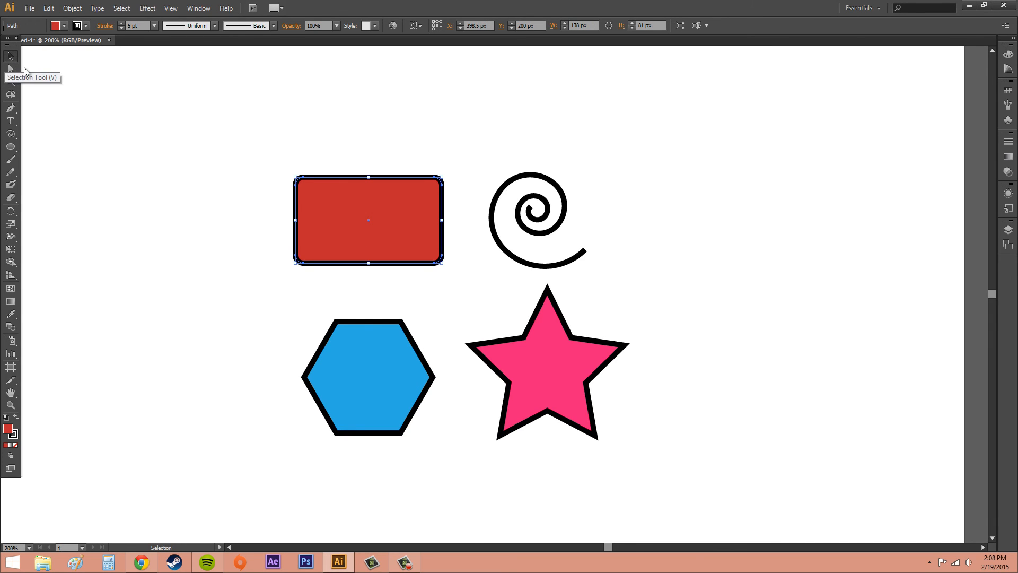
left_click(108, 119)
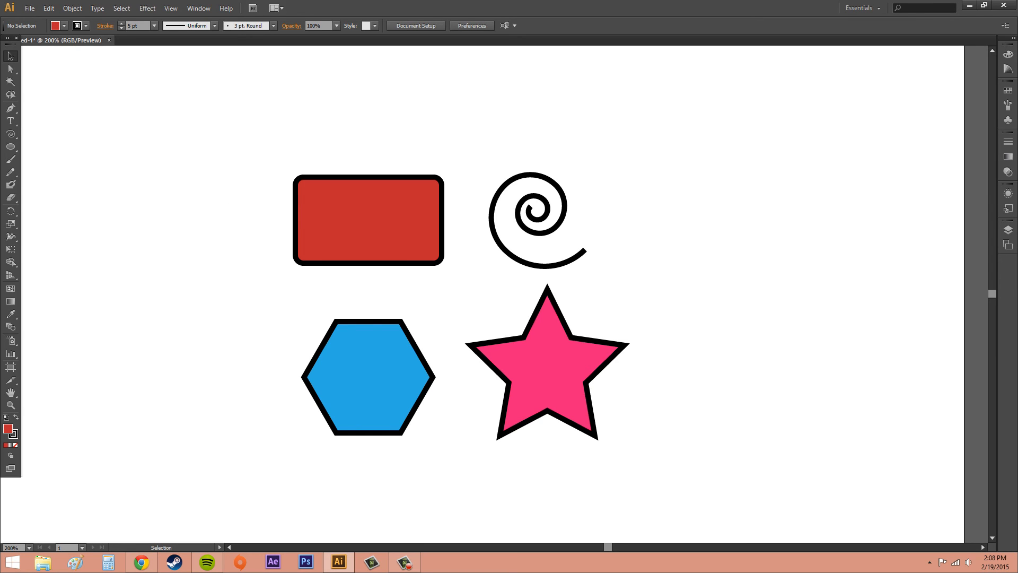
key("y")
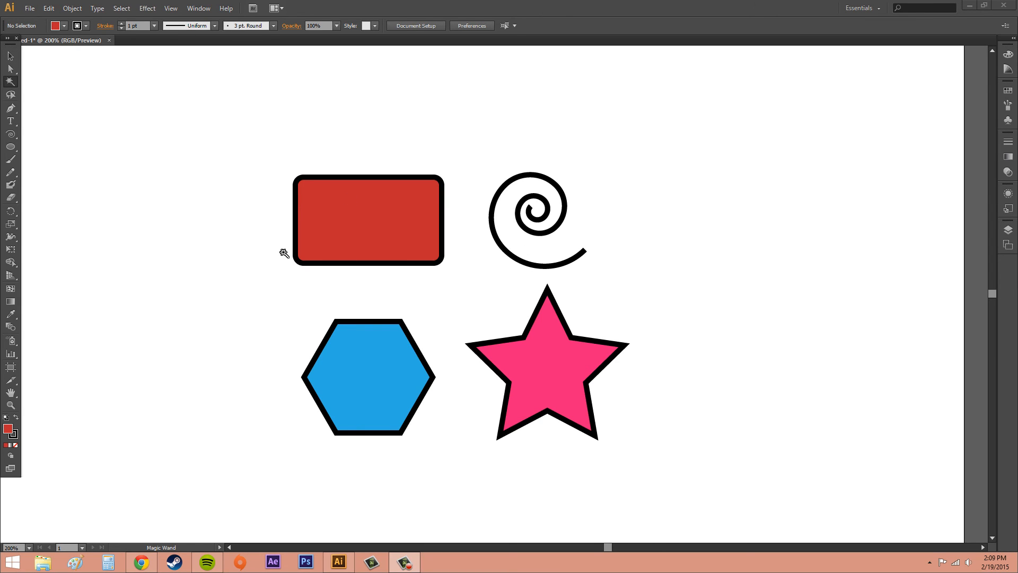
left_click(331, 204)
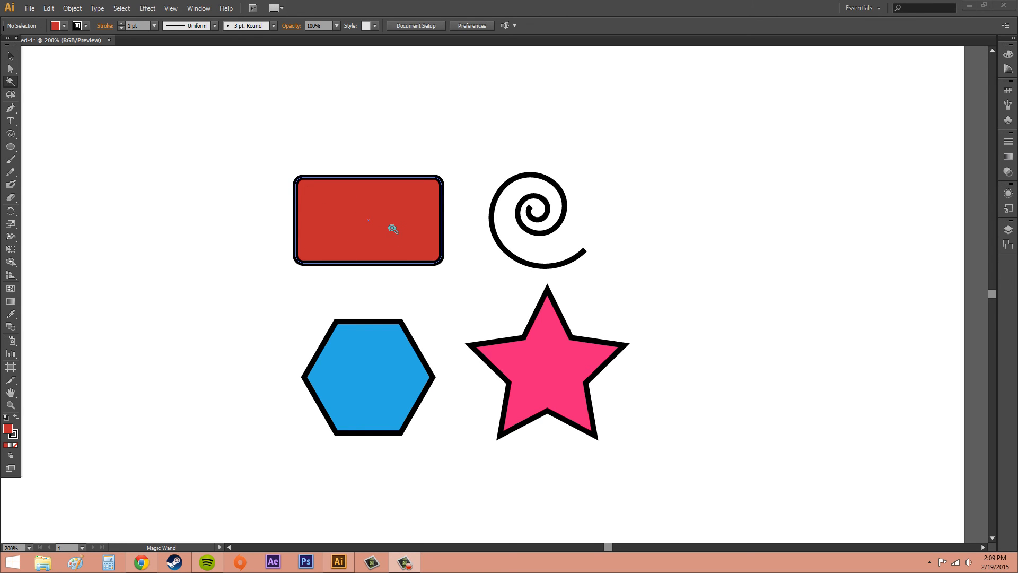
left_click(268, 192)
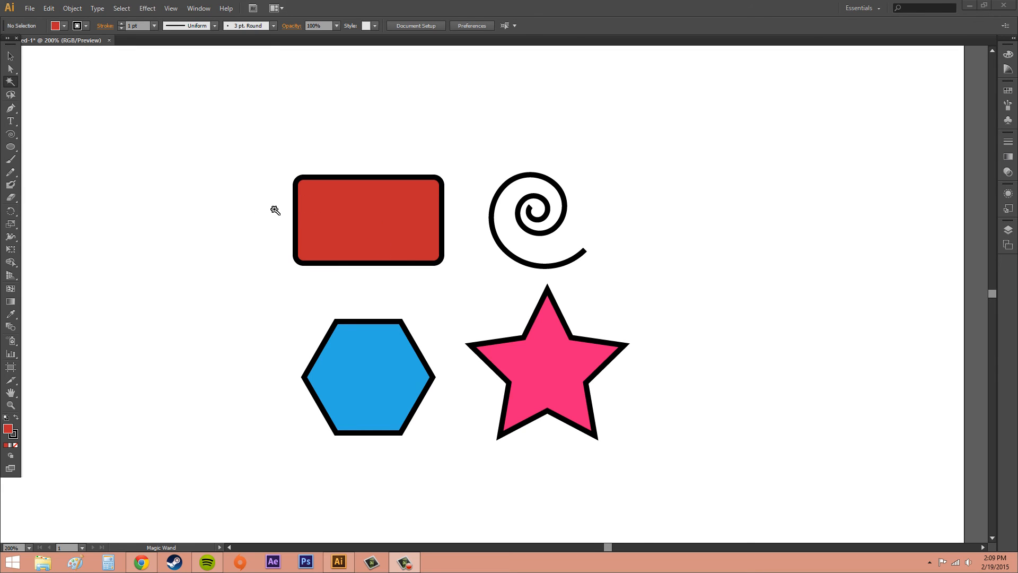
left_click(342, 218)
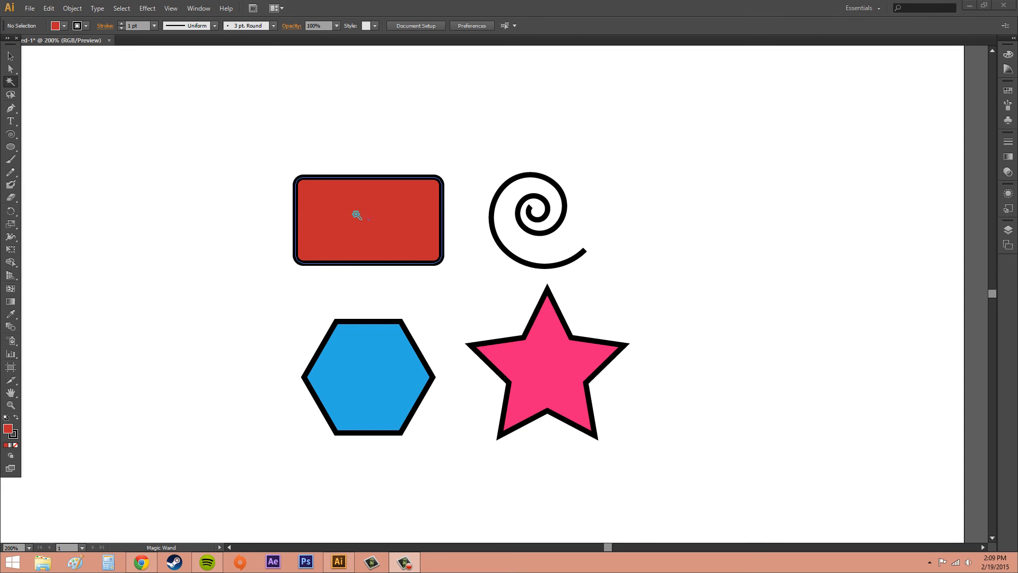
Draw a red ellipse about 95 by 106.5 px up and left of the red rectangle, set its stroke to 4 pt, and deselect it.
left_click(11, 149)
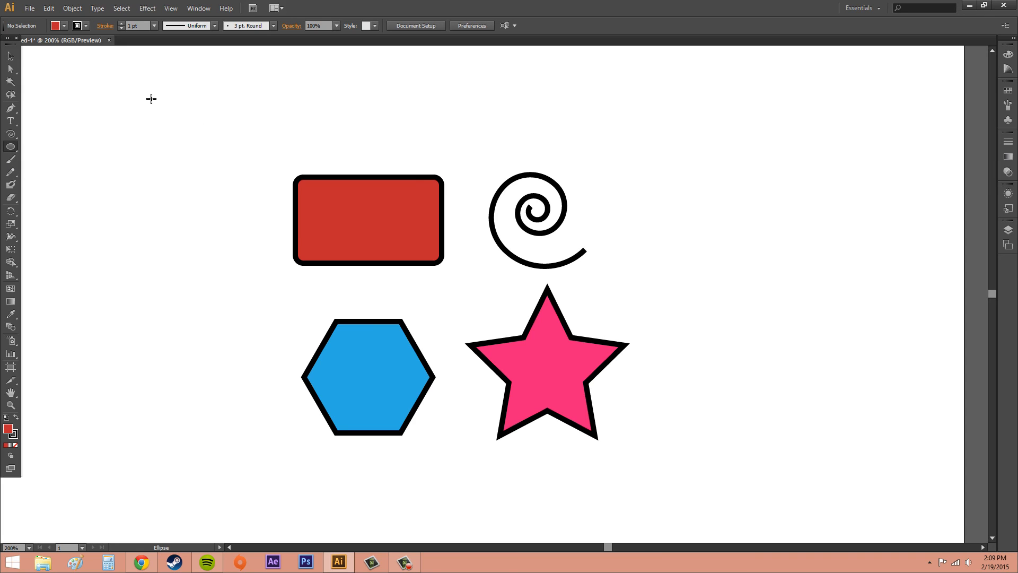
mouse_move(135, 101)
left_mouse_down()
mouse_move(218, 211)
mouse_move(268, 174)
mouse_move(237, 213)
left_mouse_up()
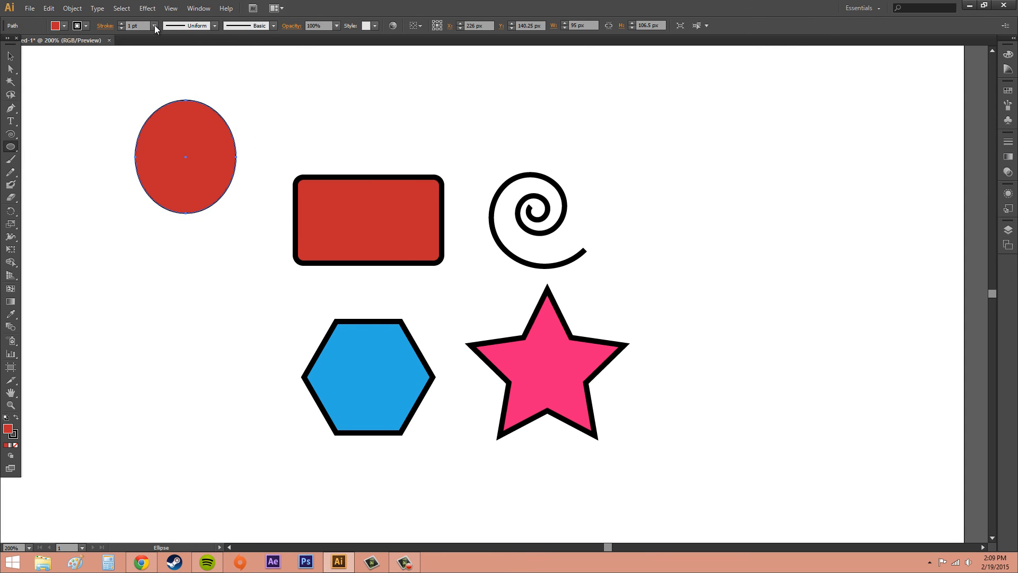
left_click(121, 23)
left_click(121, 22)
left_click(121, 23)
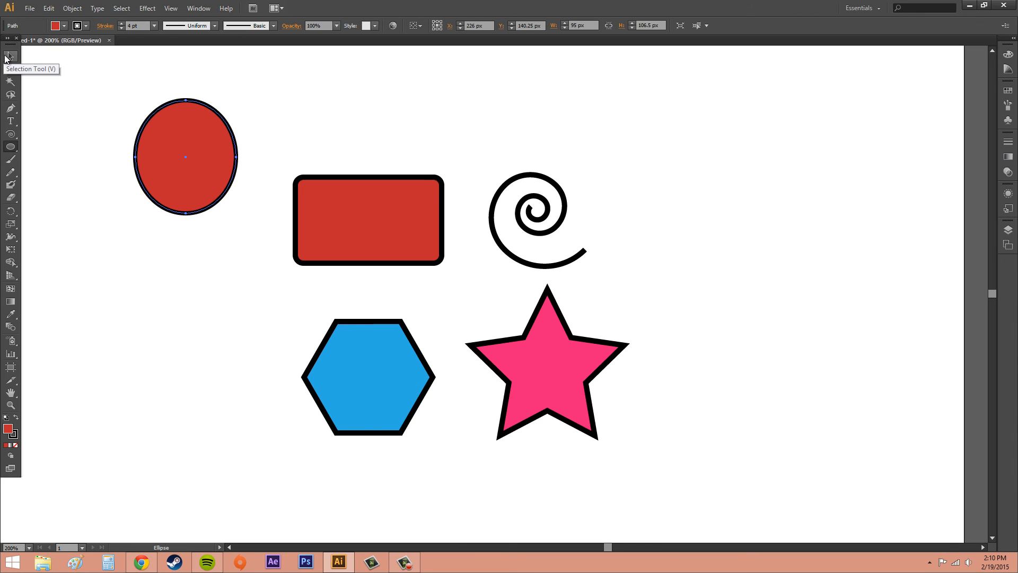
left_click(11, 56)
left_click(421, 104)
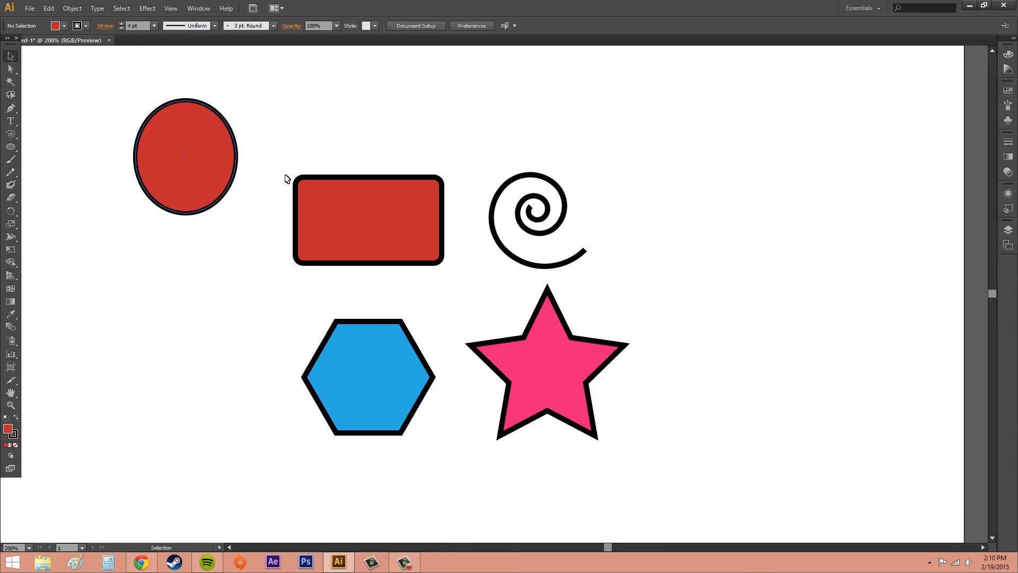
Select both red shapes at once with the Magic Wand, add the blue hexagon, and reduce the selection to the hexagon alone.
left_click(11, 83)
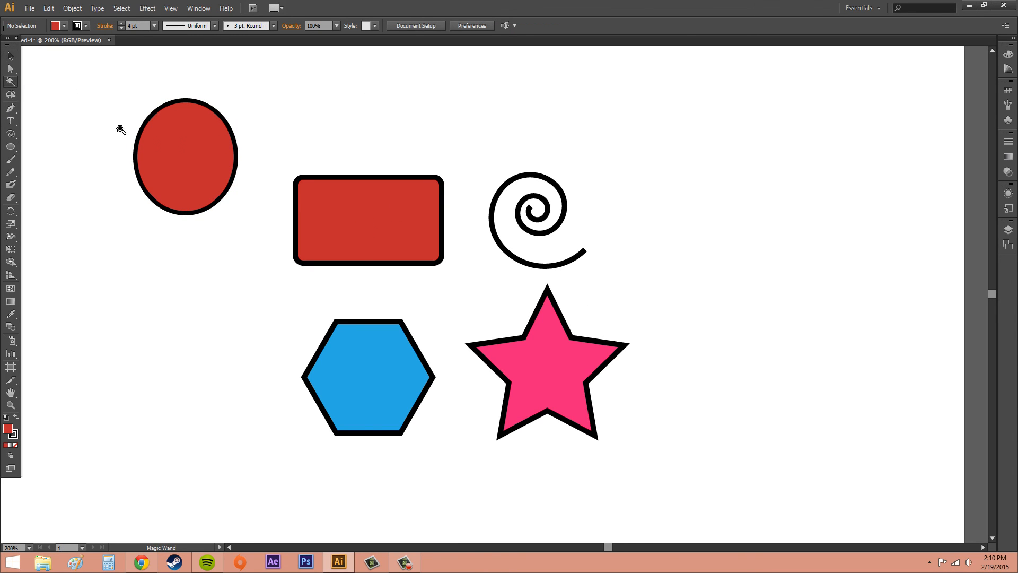
left_click(175, 144)
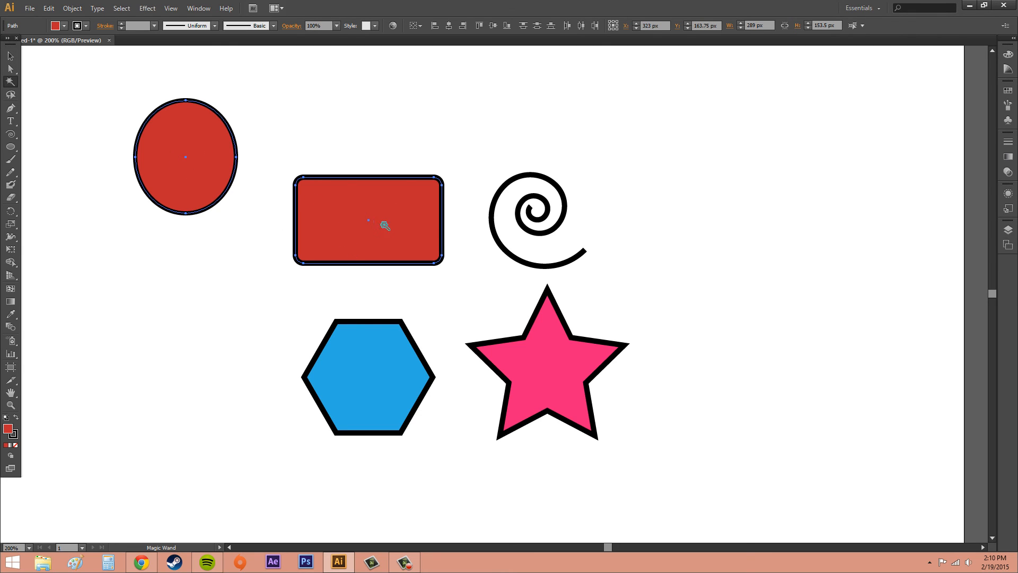
left_click(399, 374, "shift")
left_click(383, 379)
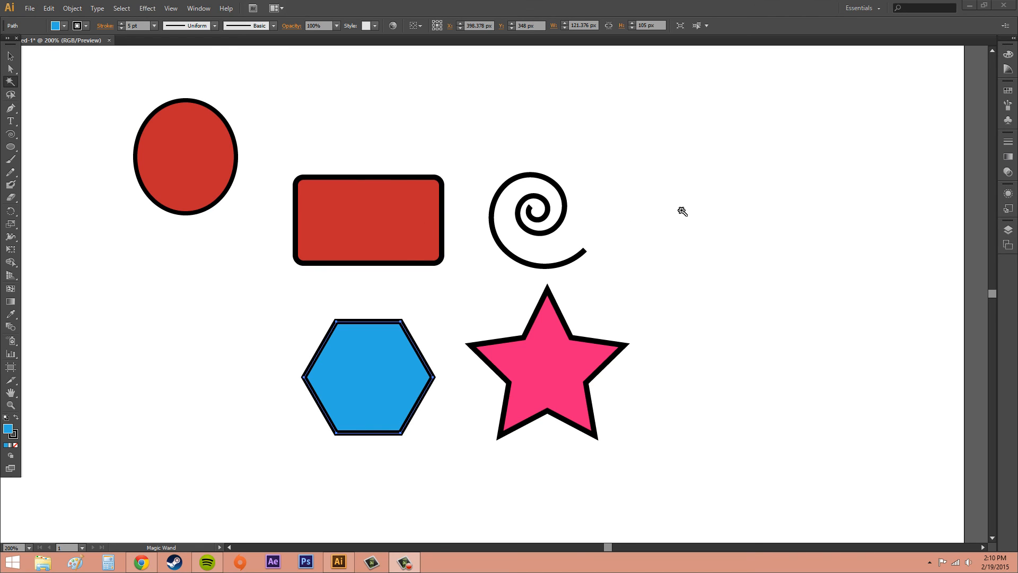
With the hexagon selected, add both red shapes using the Magic Wand, and subtract them from the selection again.
left_click(375, 361)
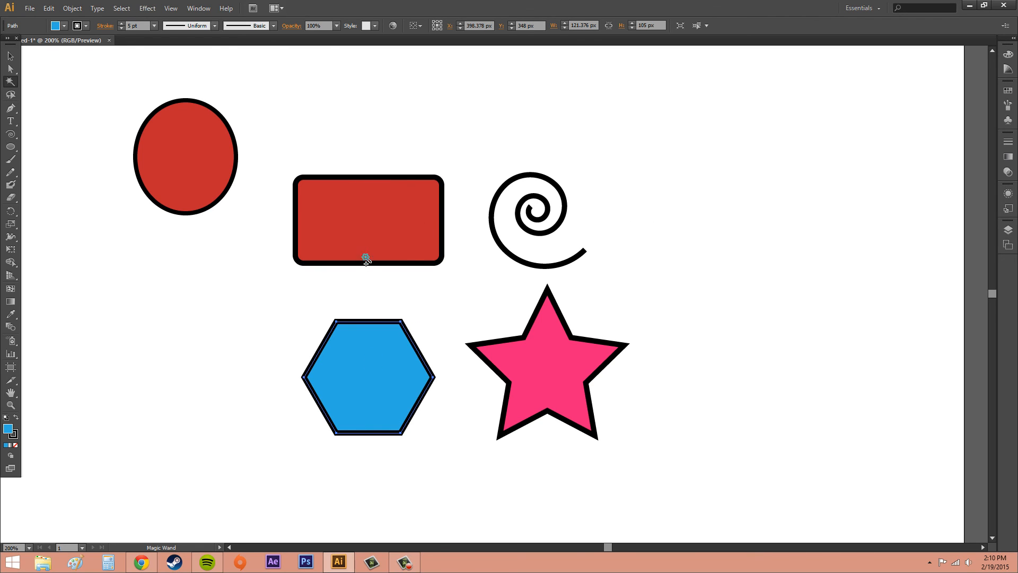
left_click(345, 224, "shift")
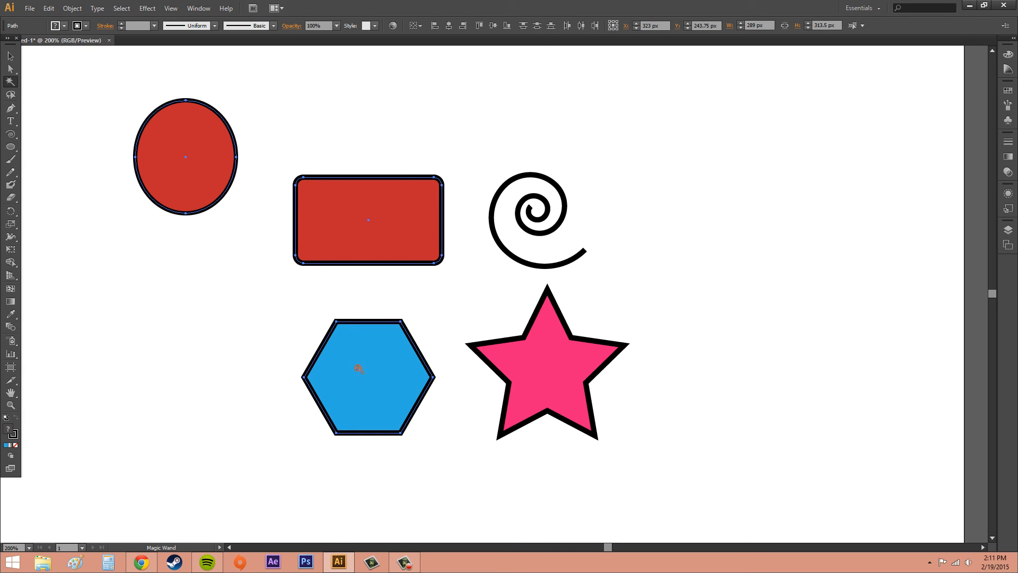
left_click(342, 229, "alt")
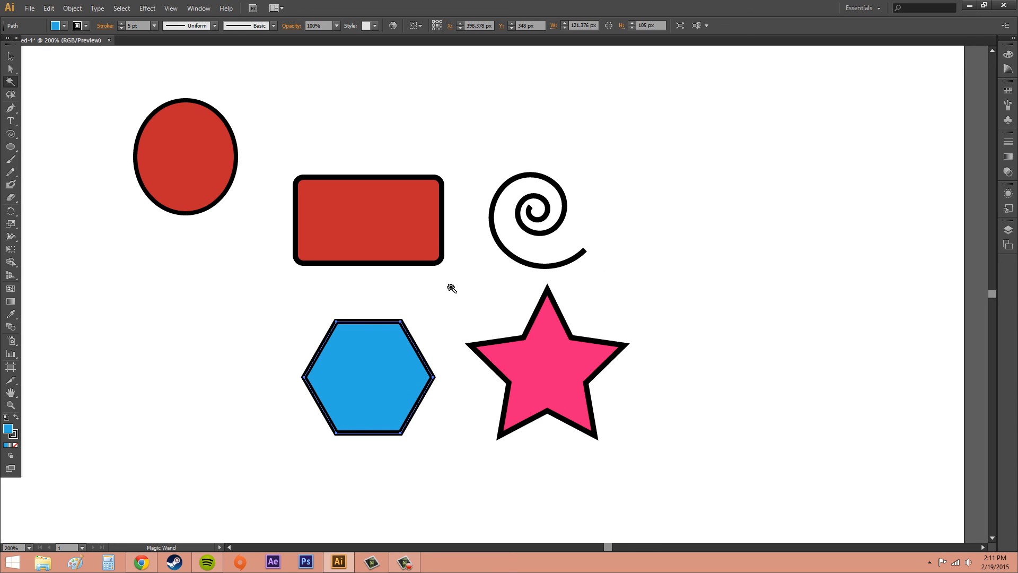
Try adding the red rectangle to the hexagon selection, undo that, and deselect everything with the Selection tool.
left_click(349, 235, "shift")
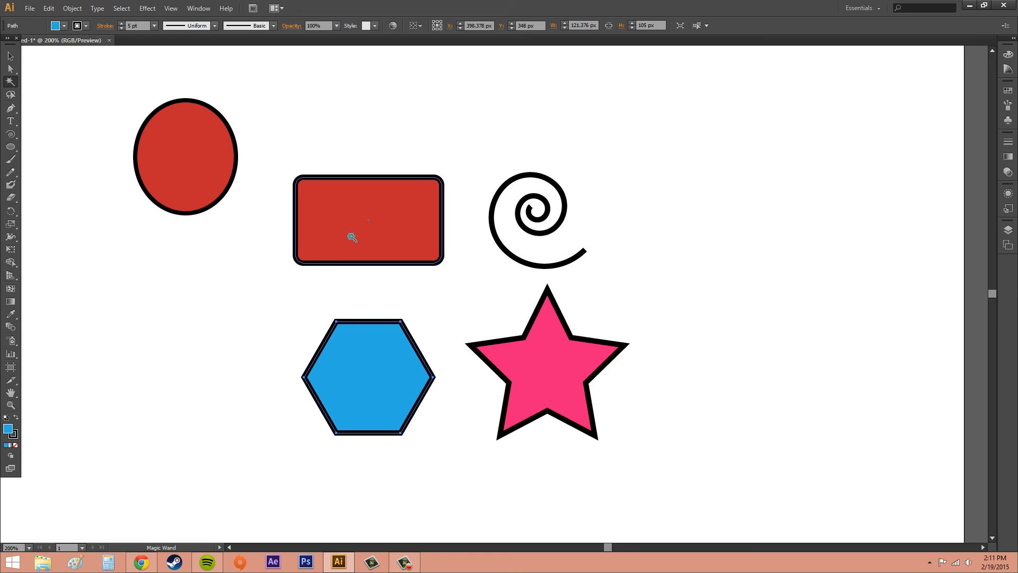
key("ctrl+z")
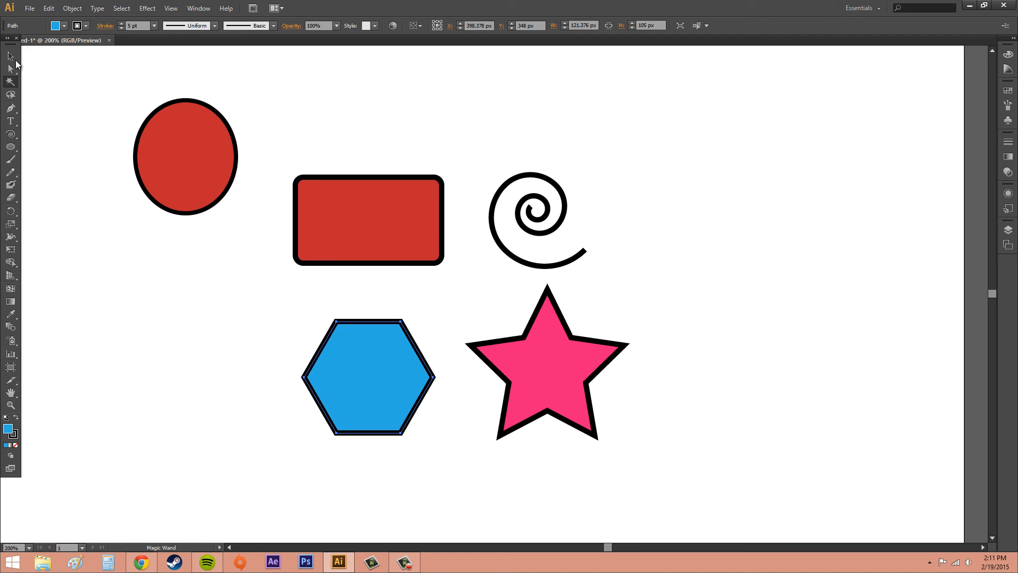
left_click(10, 55)
left_click(269, 301)
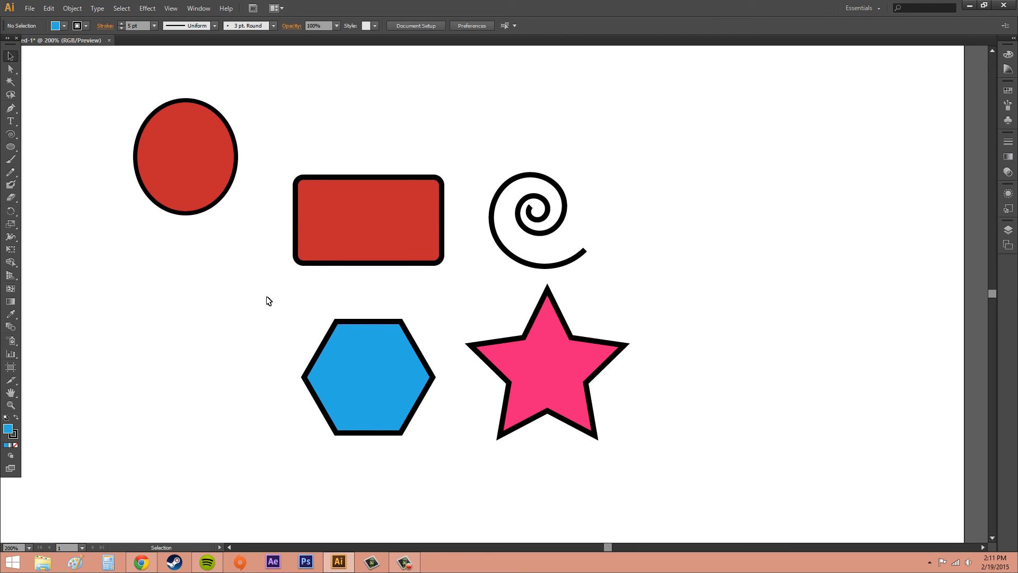